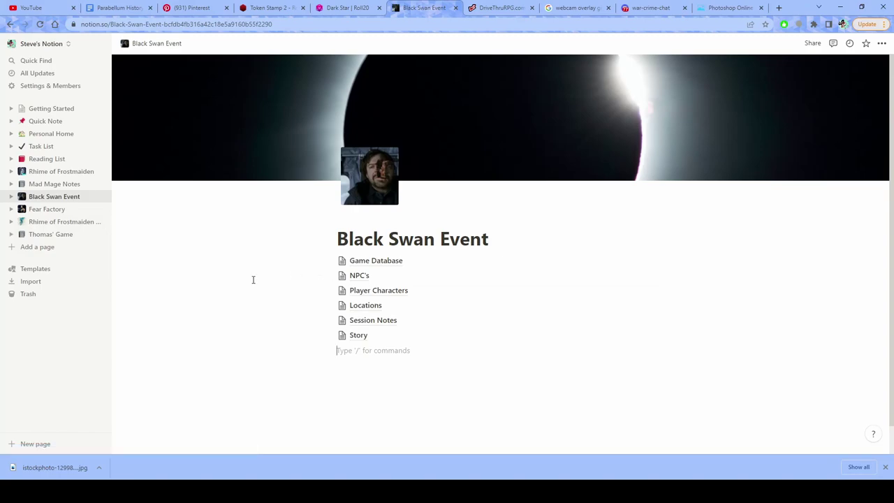
Step: Switch the browser from the Notion campaign notes to the Dark Star | Roll20 tab
left_click(340, 7)
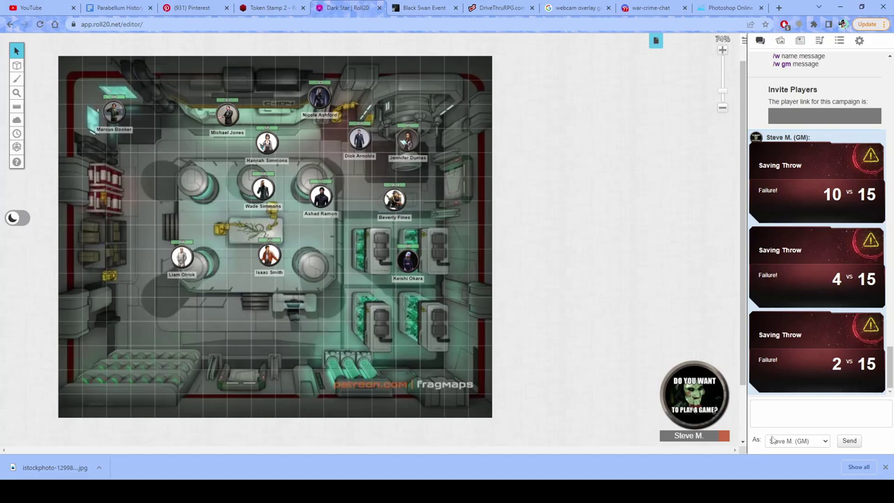
Step: Dismiss the download bar and move the Players ribbon onto the Start page
left_click(885, 467)
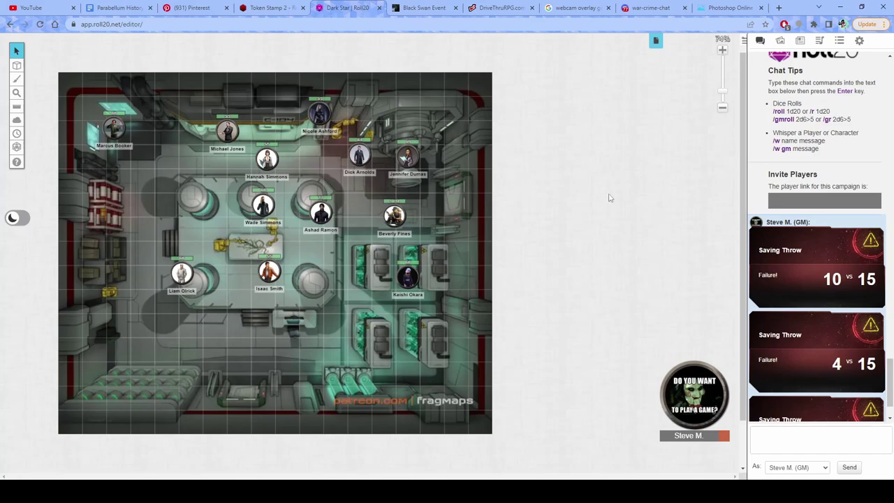
left_click(655, 40)
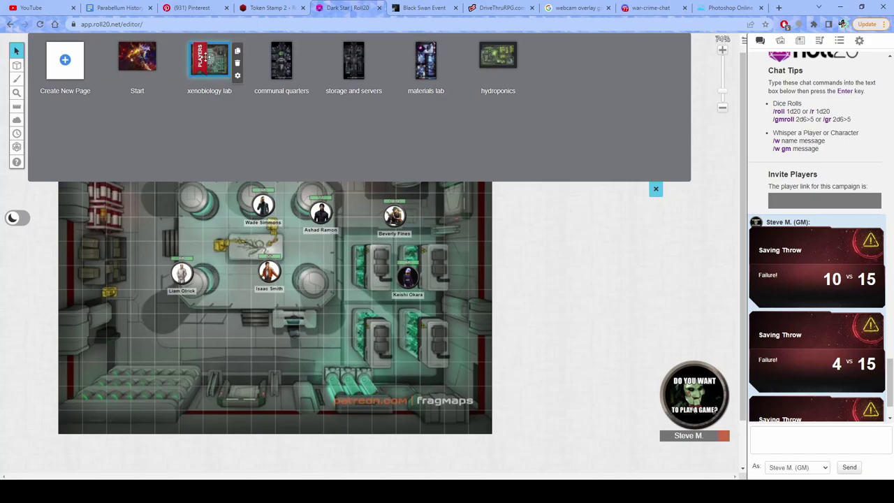
left_click_drag(204, 57, 137, 52)
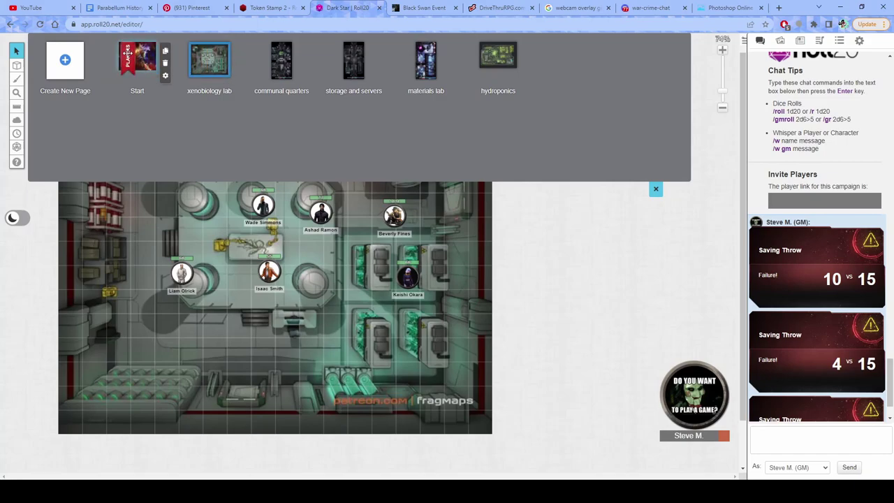
left_click(657, 189)
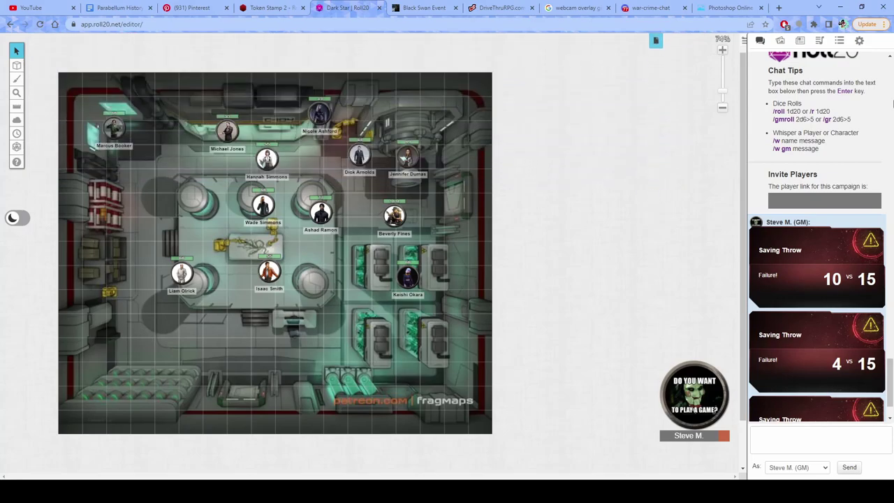
Step: Open 'Re-Join as player' from My Settings in a new browser window
left_click(860, 41)
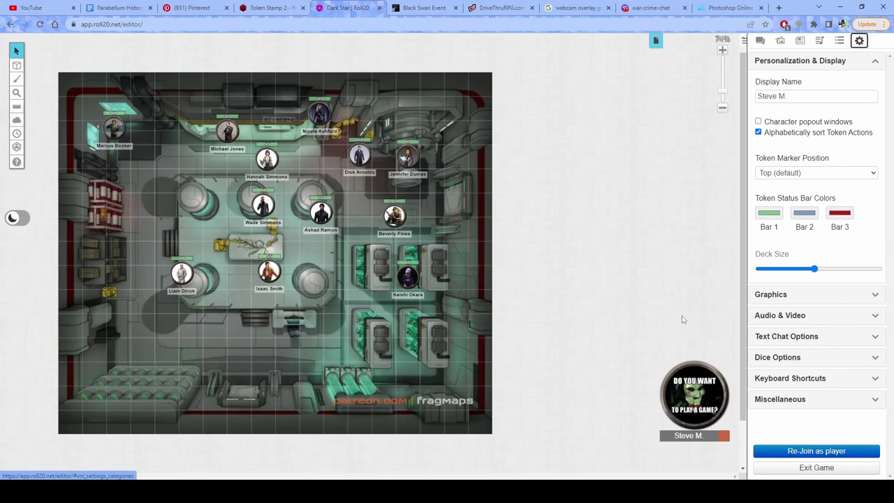
right_click(820, 454)
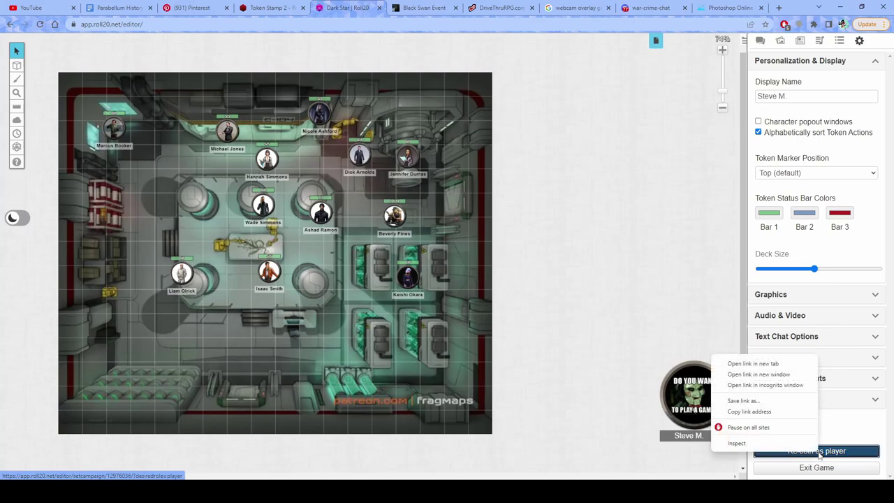
left_click(785, 378)
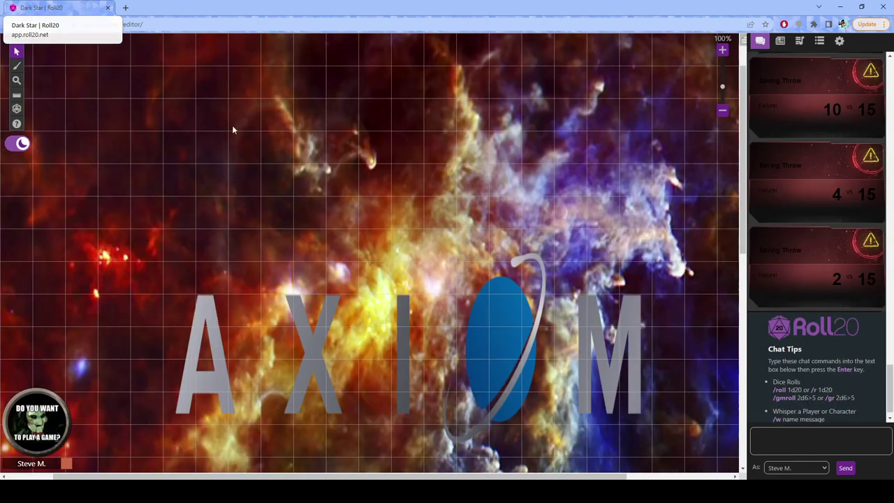
Step: Zoom out, switch the player view to light mode, and drag the avatar to the top middle
scroll(346, 243, "down", 3)
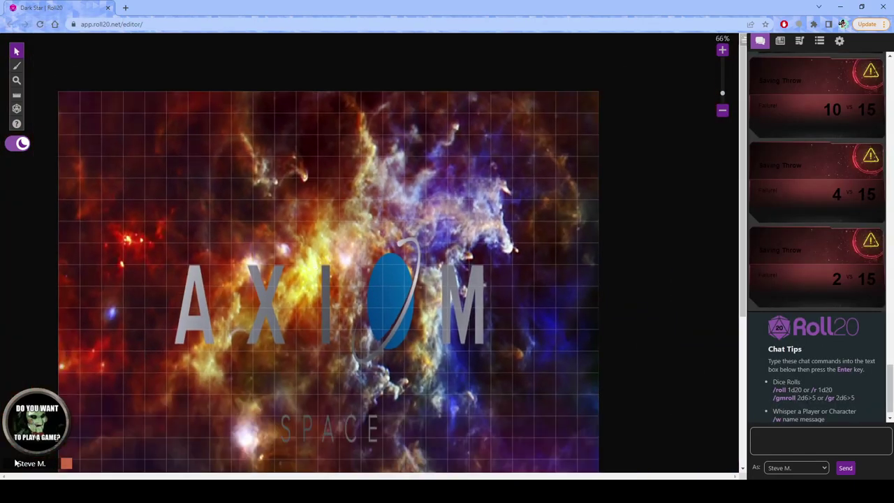
left_click(21, 147)
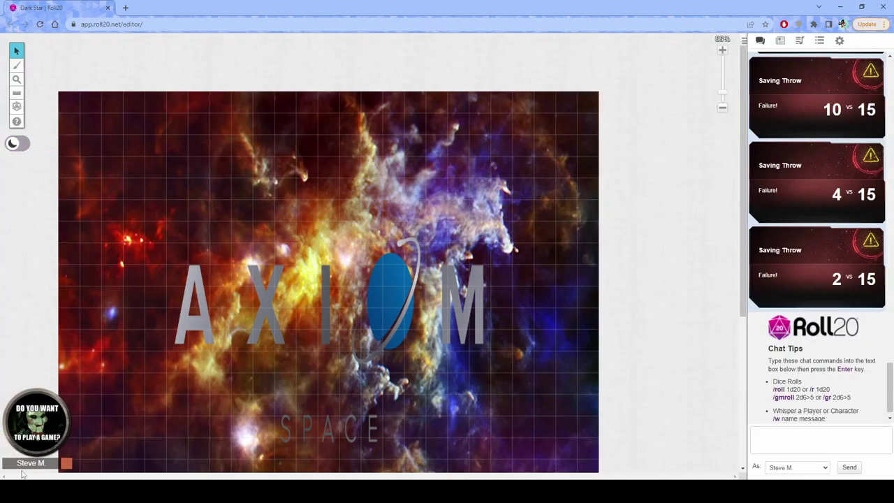
scroll(322, 379, "down", 3)
scroll(296, 386, "down", 2)
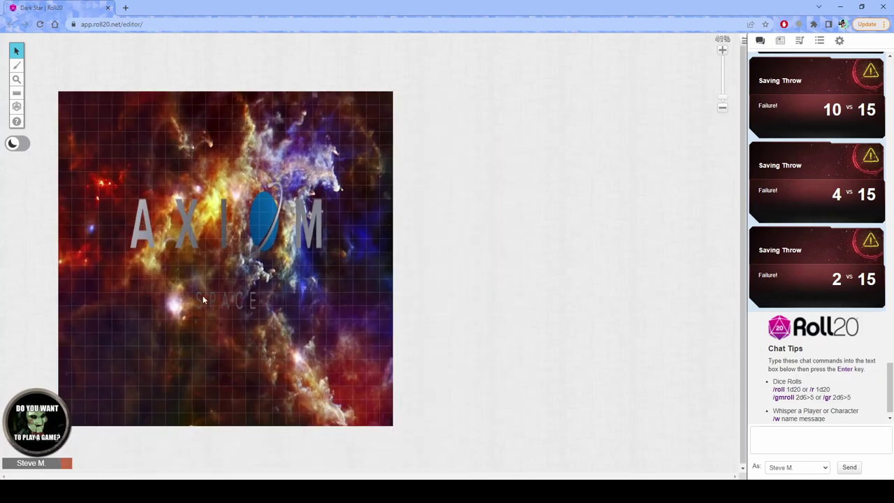
left_click_drag(6, 465, 497, 146)
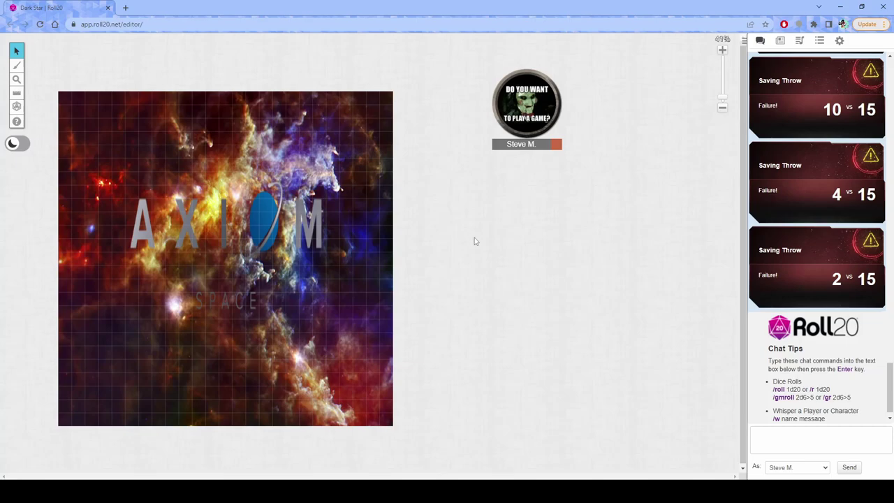
Step: Bring OBS to the front and add a scene named 'Roll 20 capture'
mouse_move(488, 493)
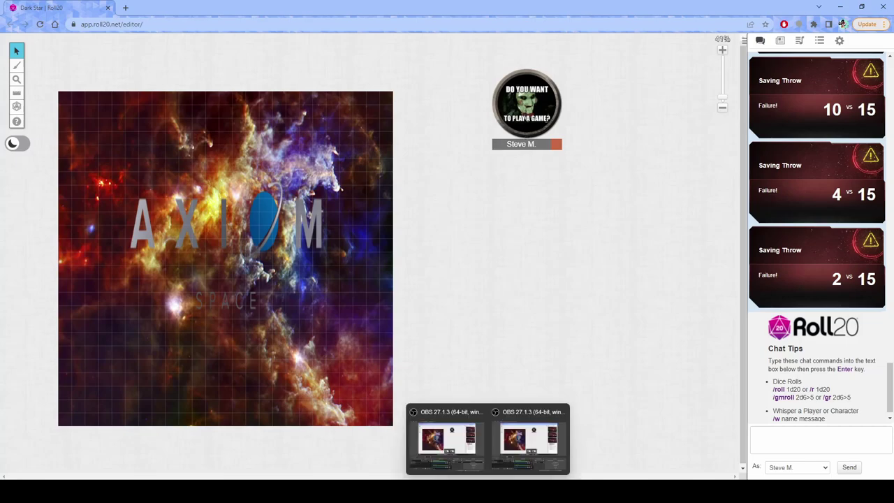
left_click(529, 440)
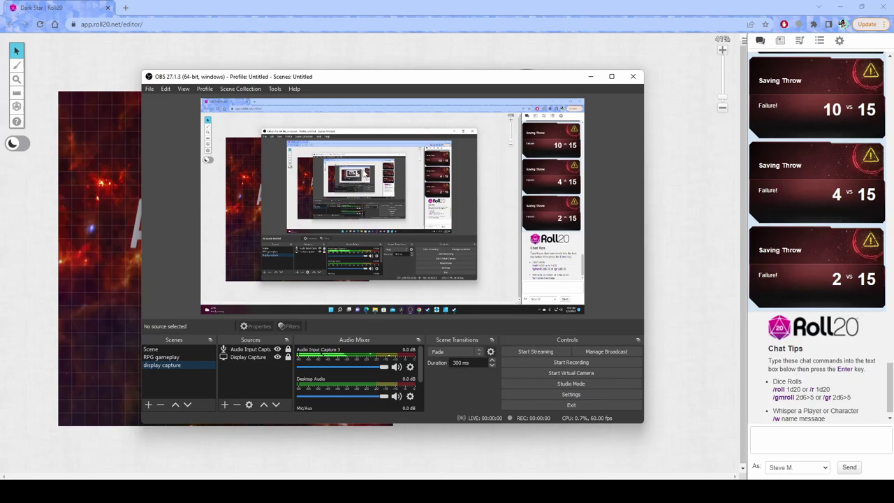
left_click(148, 405)
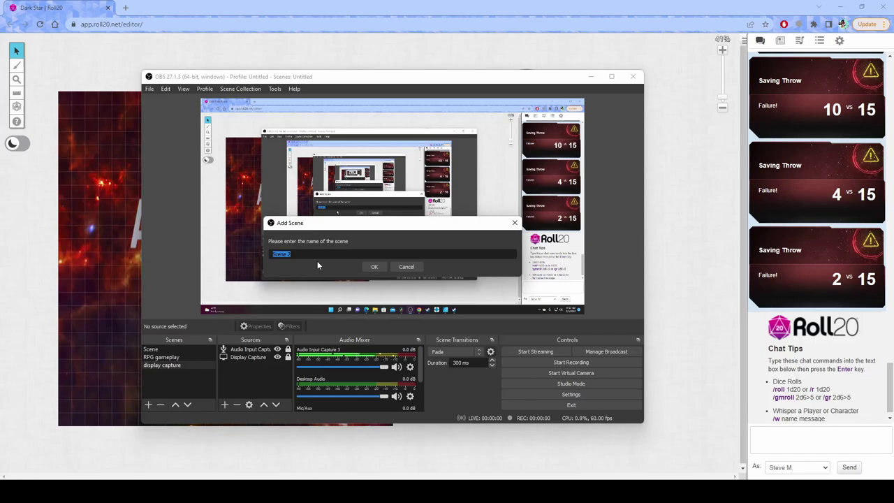
type("Roll 20 capture")
left_click(375, 266)
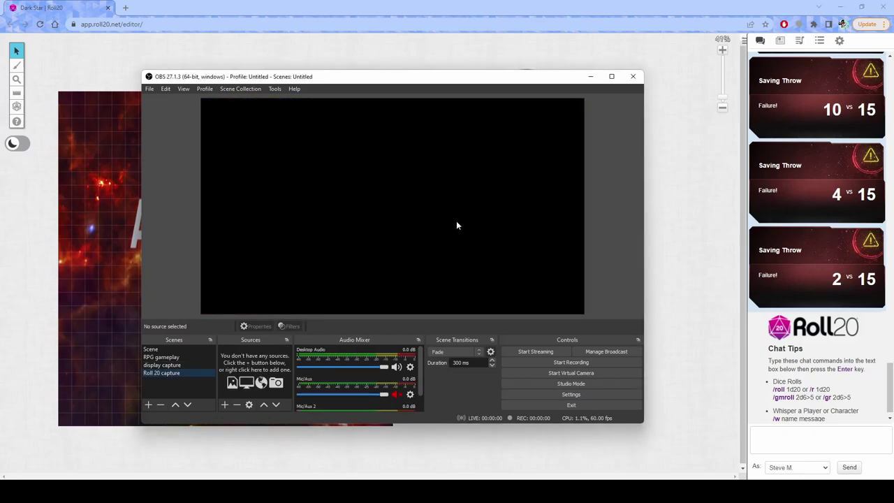
Step: Add a Window Capture source 'map' capturing the chrome.exe Dark Star | Roll20 window
left_click(224, 405)
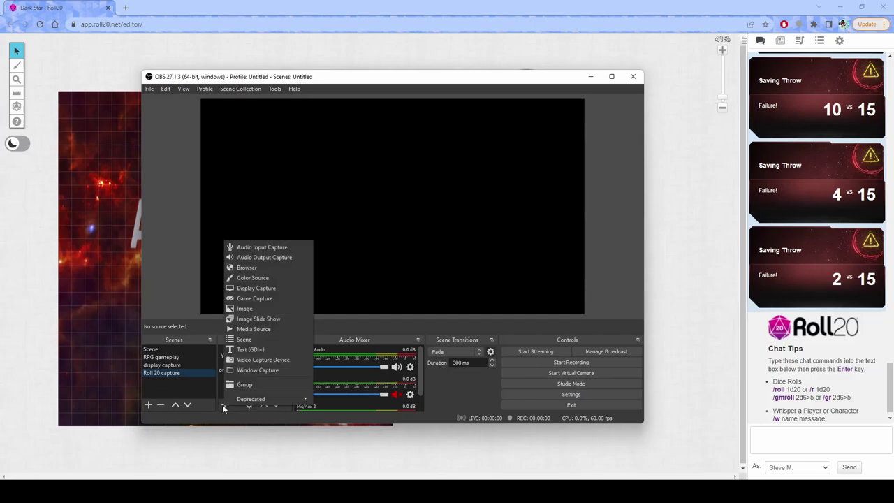
left_click(275, 371)
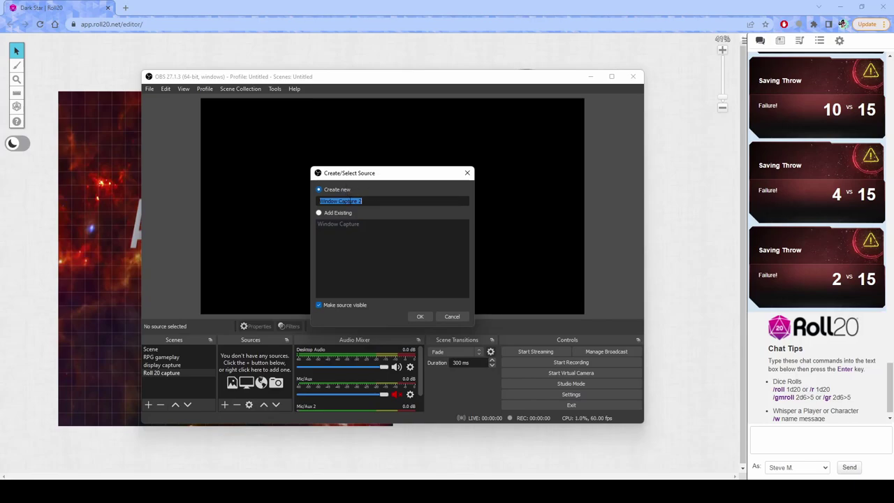
type("map")
left_click(419, 316)
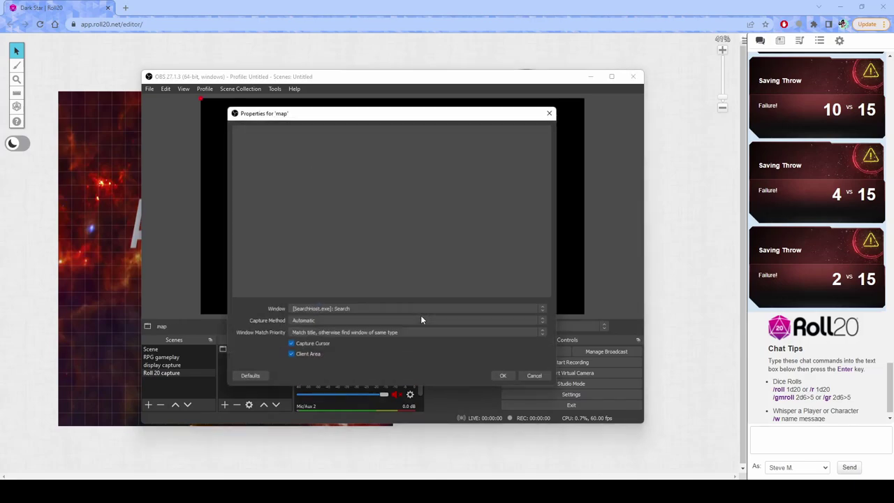
left_click(359, 309)
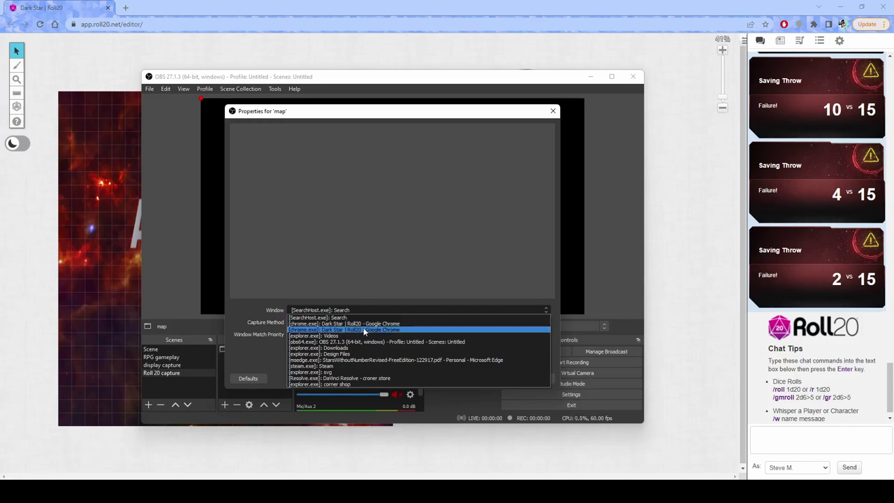
left_click(364, 331)
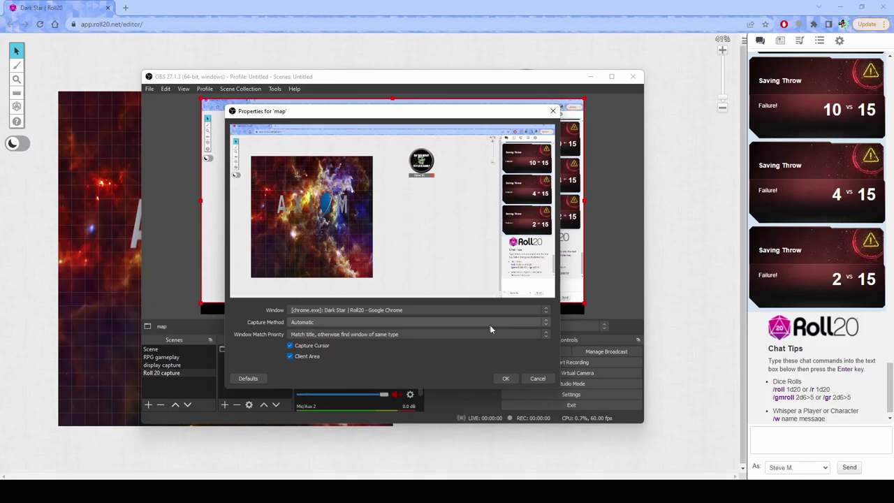
left_click(507, 378)
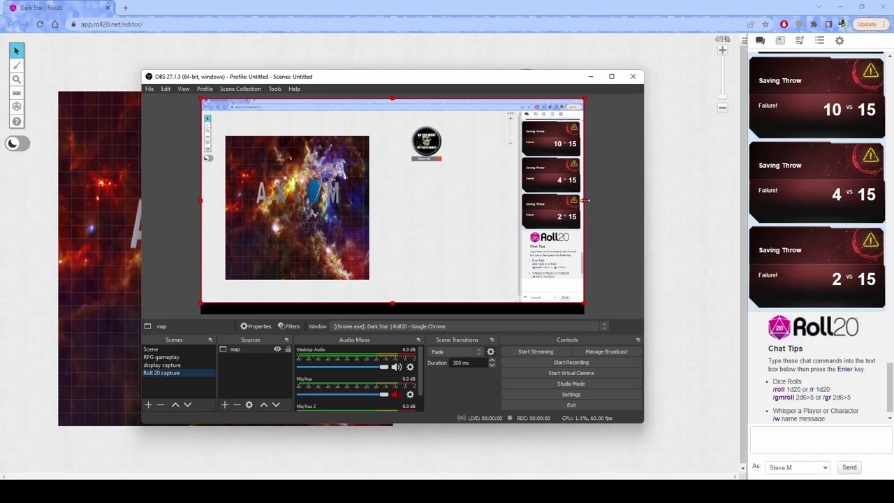
Step: Crop the map capture's right, bottom and left edges, then enlarge it proportionally
left_click_drag(585, 200, 368, 220)
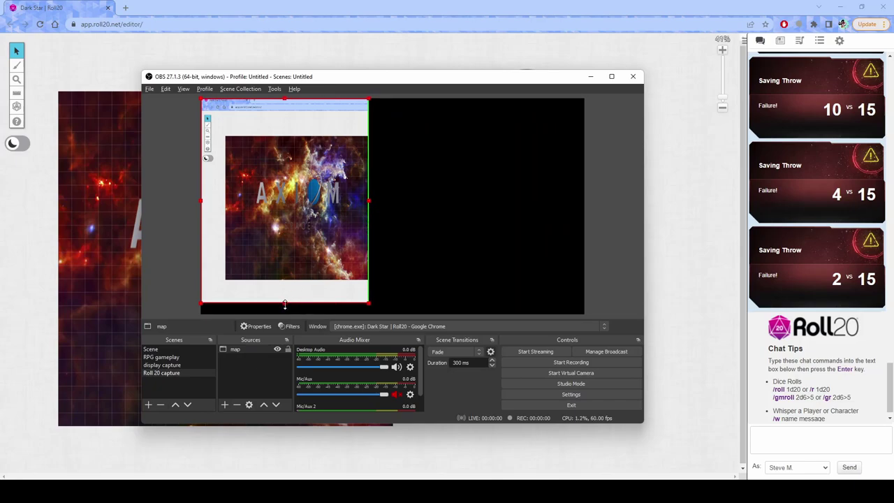
left_click_drag(284, 304, 285, 280)
left_click_drag(200, 188, 225, 191)
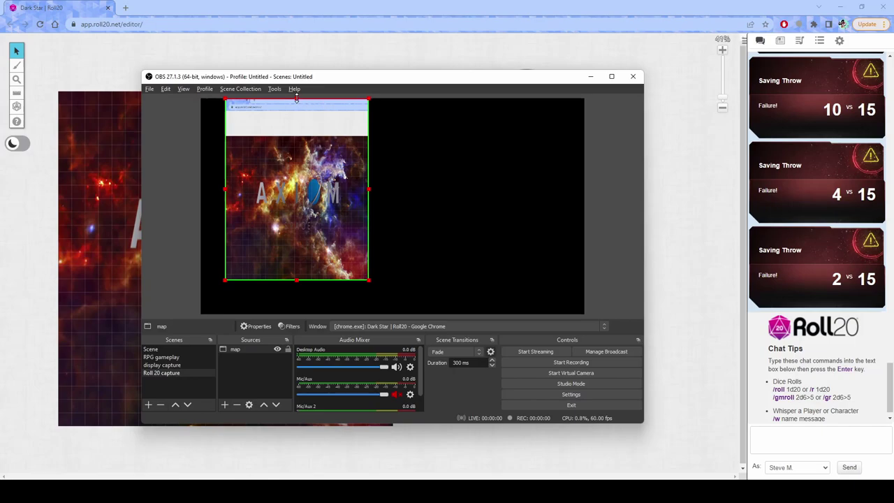
left_click_drag(370, 190, 383, 198)
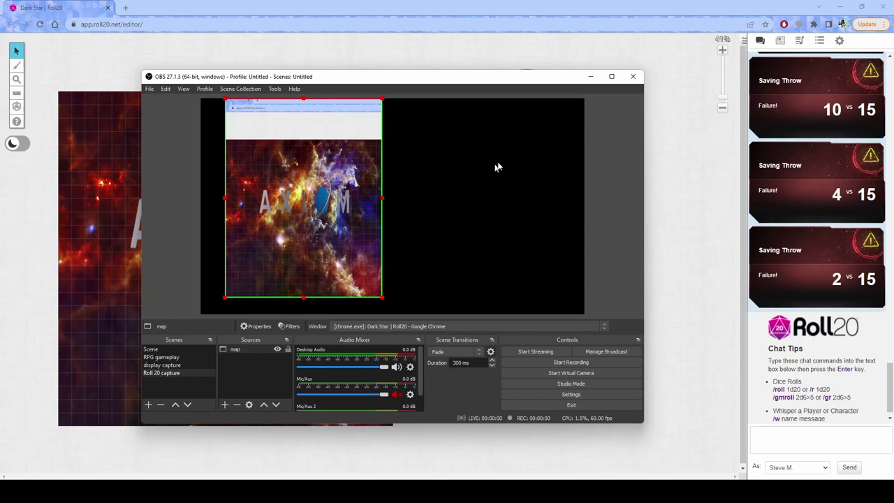
Step: Bring the Roll20 window to the front and zoom in on its map
left_click(685, 86)
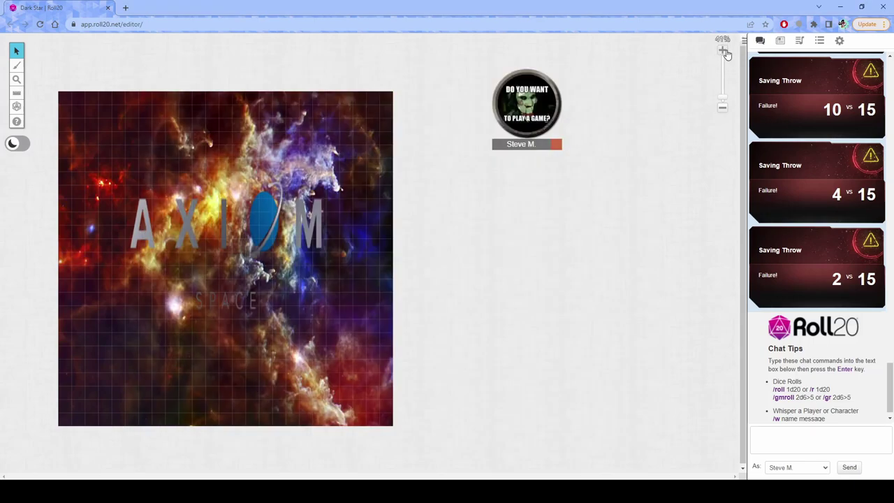
left_click(723, 51)
scroll(607, 226, "up", 1)
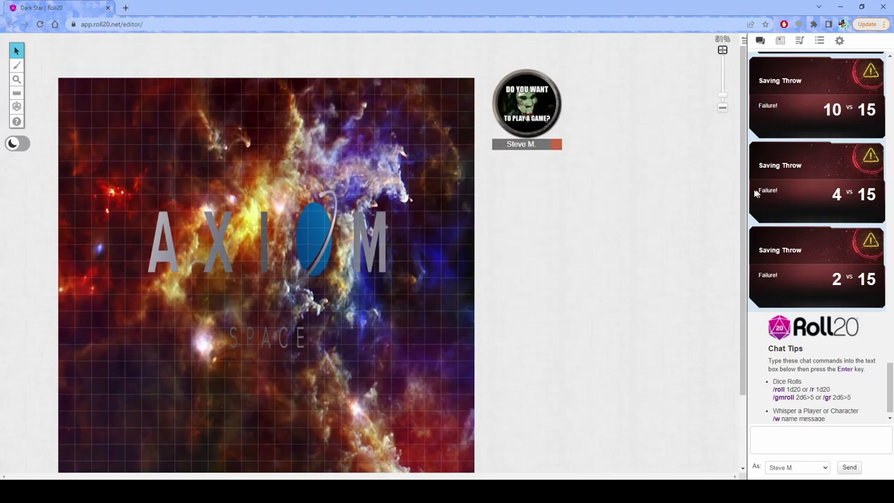
scroll(746, 206, "up", 1)
scroll(745, 206, "down", 1)
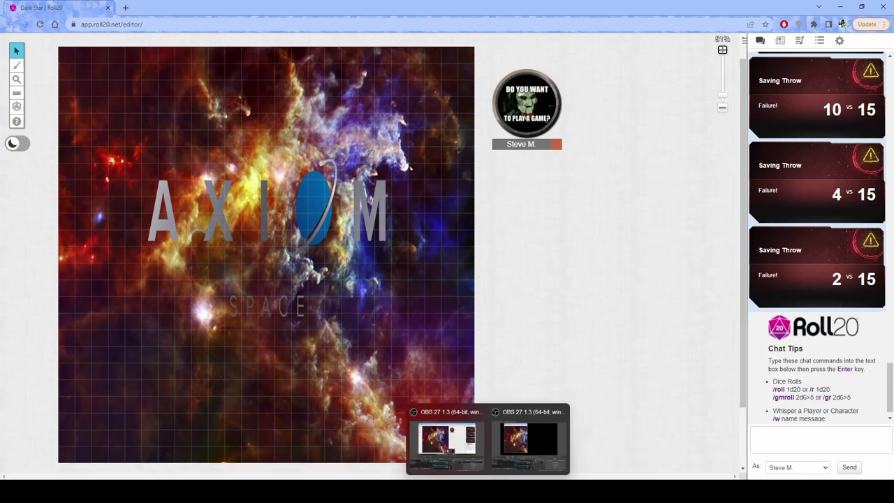
Step: Resize and reposition the map capture into a near-square box on the preview's left
left_click(531, 442)
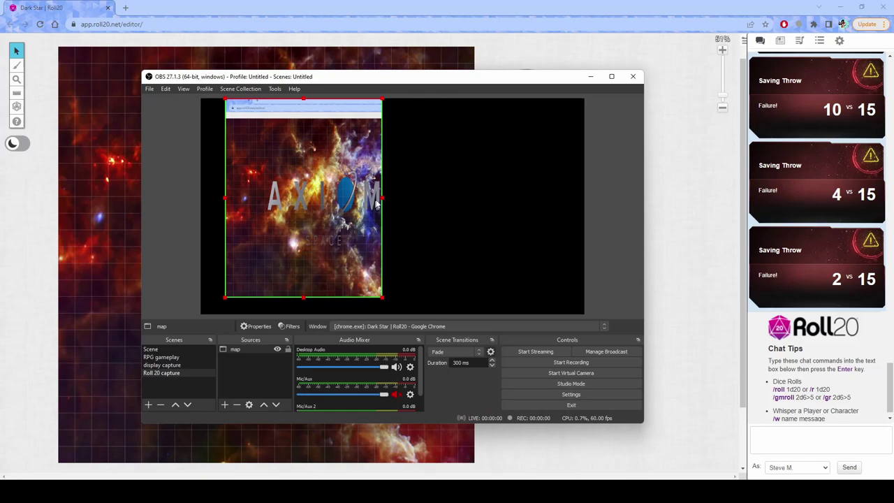
left_click_drag(382, 199, 423, 201)
left_click_drag(225, 201, 225, 202)
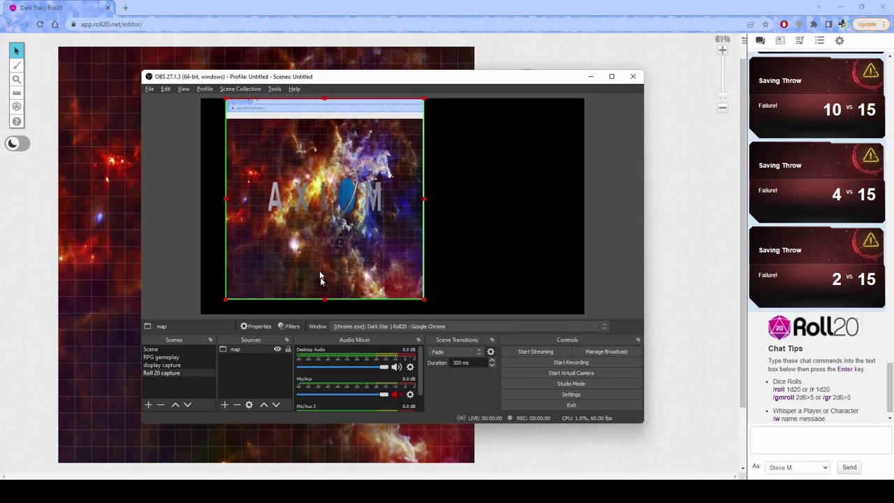
mouse_move(324, 299)
left_mouse_down()
mouse_move(324, 324)
mouse_move(325, 307)
left_mouse_up()
left_click_drag(328, 255, 326, 242)
mouse_move(326, 296)
left_mouse_down()
mouse_move(322, 313)
mouse_move(323, 303)
left_mouse_up()
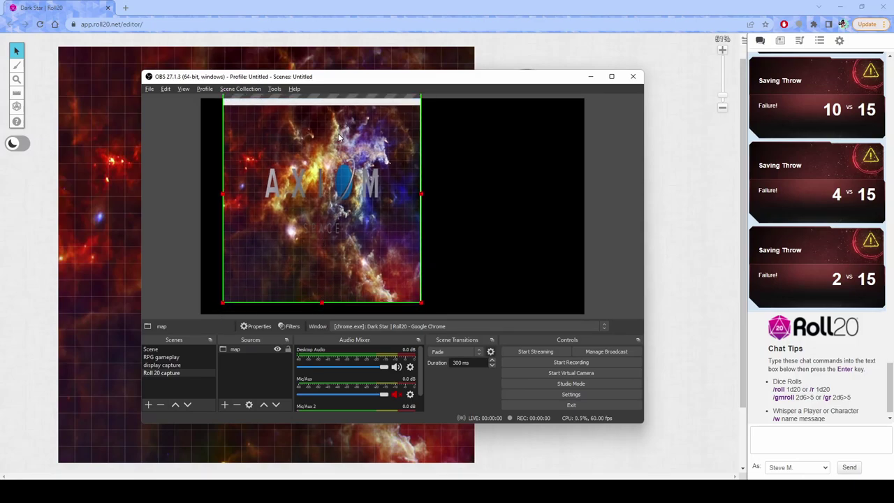
left_click_drag(338, 138, 334, 151)
left_click_drag(316, 104, 319, 118)
mouse_move(324, 206)
left_mouse_down()
mouse_move(323, 191)
mouse_move(315, 193)
left_mouse_up()
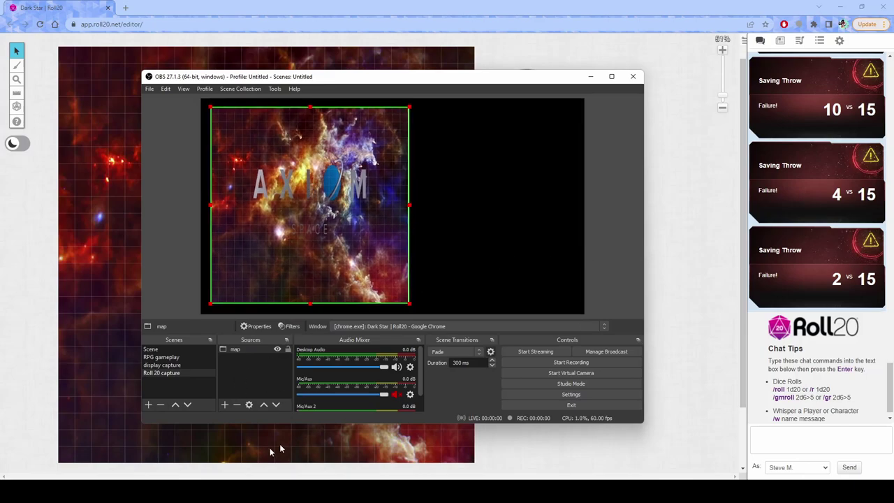
Step: Add Window Capture 2 of the Roll20 Chrome window and crop it to the chat panel
left_click(224, 405)
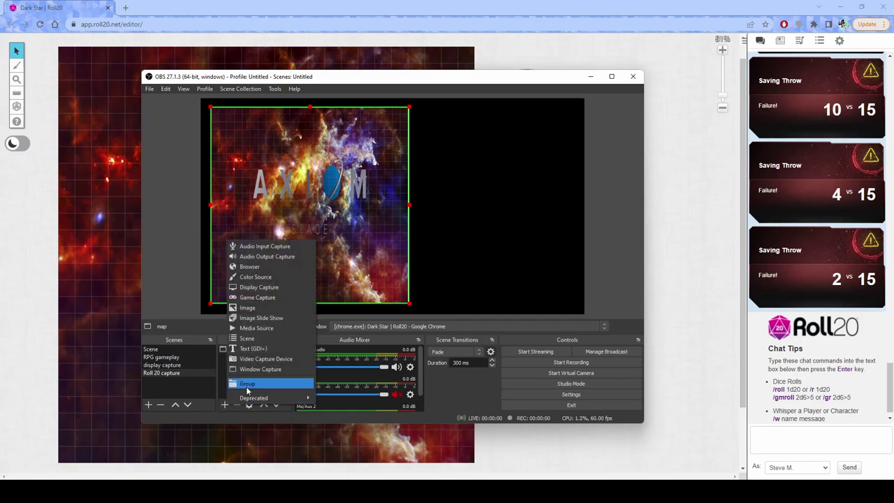
left_click(249, 370)
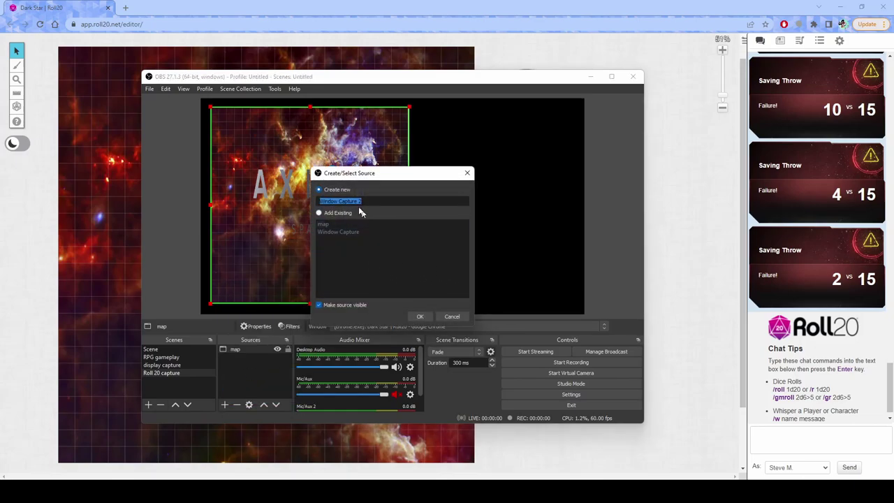
left_click(423, 317)
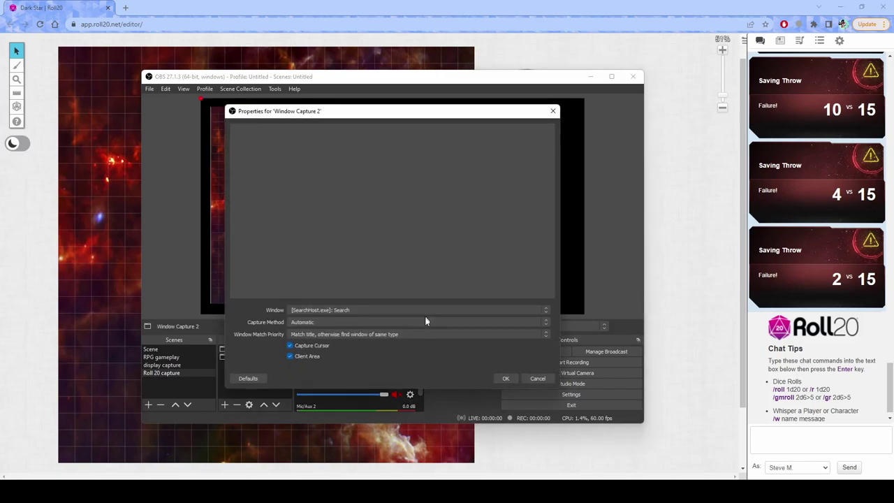
left_click(342, 311)
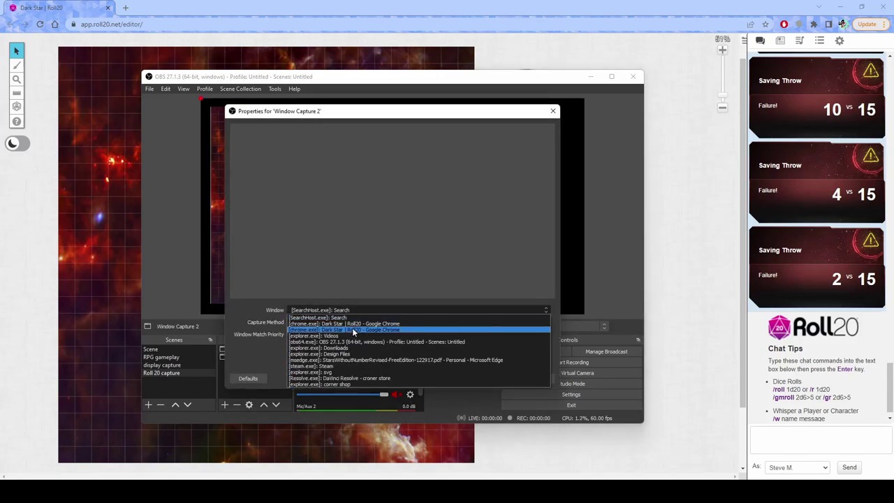
left_click(346, 329)
left_click(505, 379)
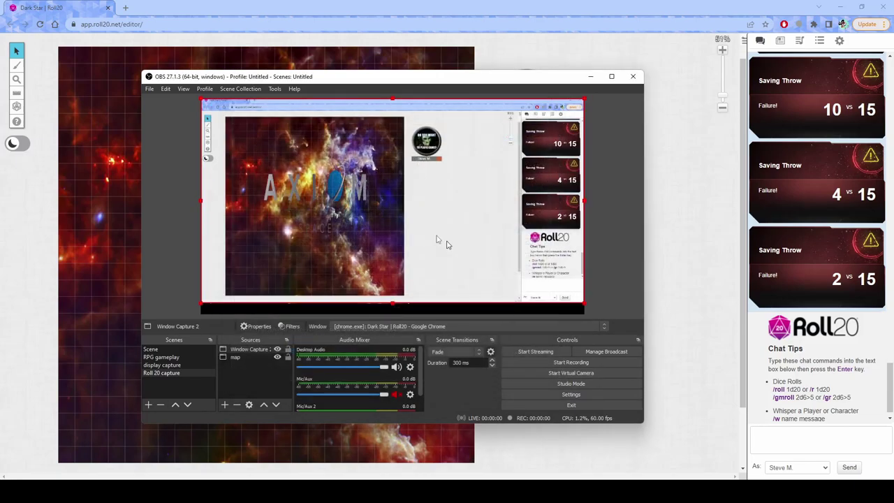
left_click_drag(202, 200, 523, 204)
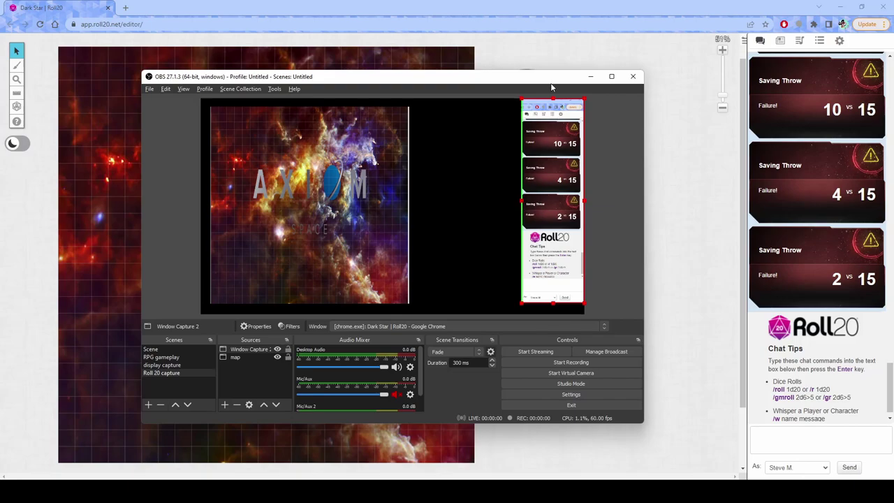
Step: Crop the chat capture's top, right and bottom edges, then move it left
left_click_drag(552, 99, 553, 119)
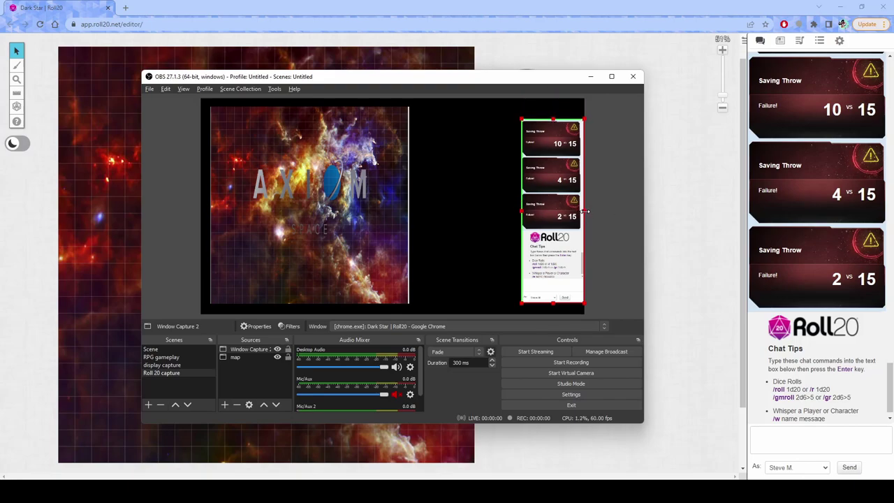
left_click_drag(585, 212, 582, 212)
left_click_drag(552, 304, 553, 292)
left_click_drag(566, 220, 524, 214)
Step: Enlarge the map source and shift it slightly up and right
left_click(292, 241)
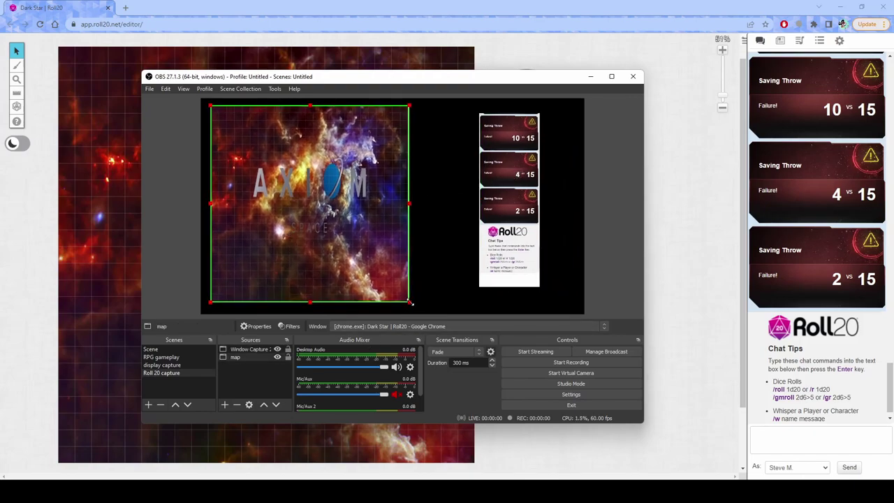
left_click_drag(410, 302, 415, 307)
left_click_drag(321, 230, 317, 227)
Step: Stretch the chat capture to full height at the preview's right edge and trim the map's right edge
left_click(481, 121)
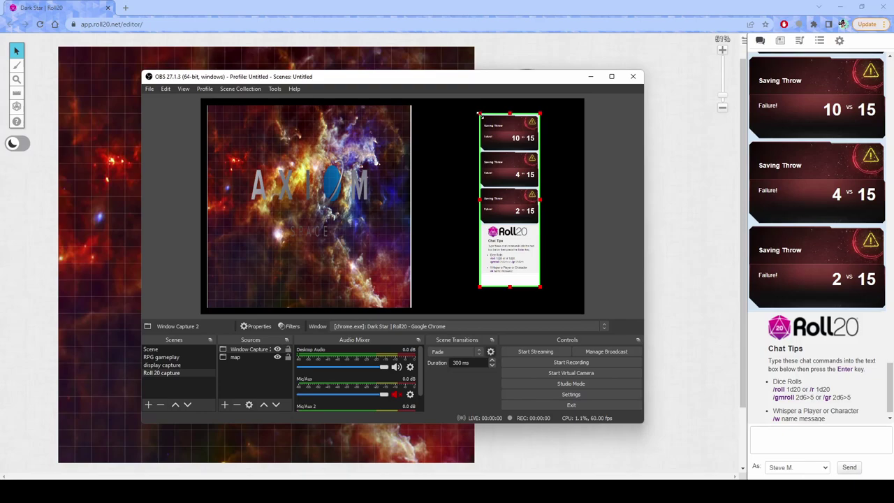
left_click_drag(479, 113, 475, 103)
left_click_drag(541, 285, 548, 304)
left_click_drag(509, 282, 538, 277)
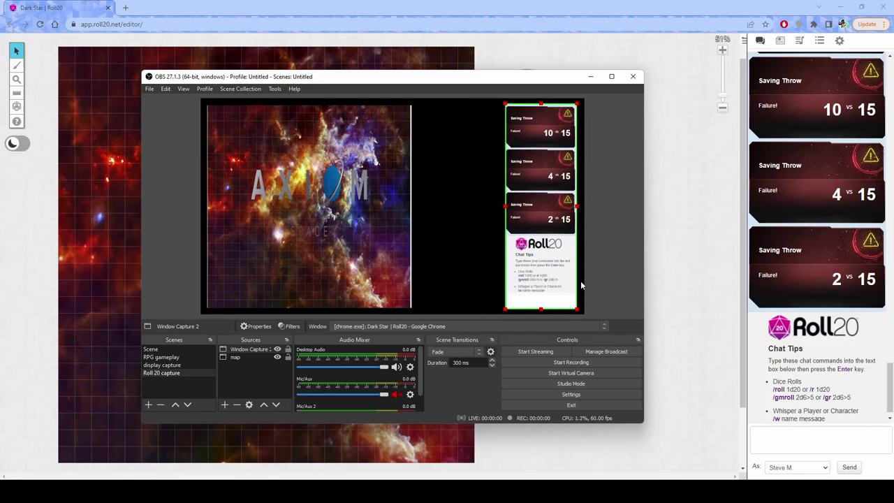
left_click(395, 225)
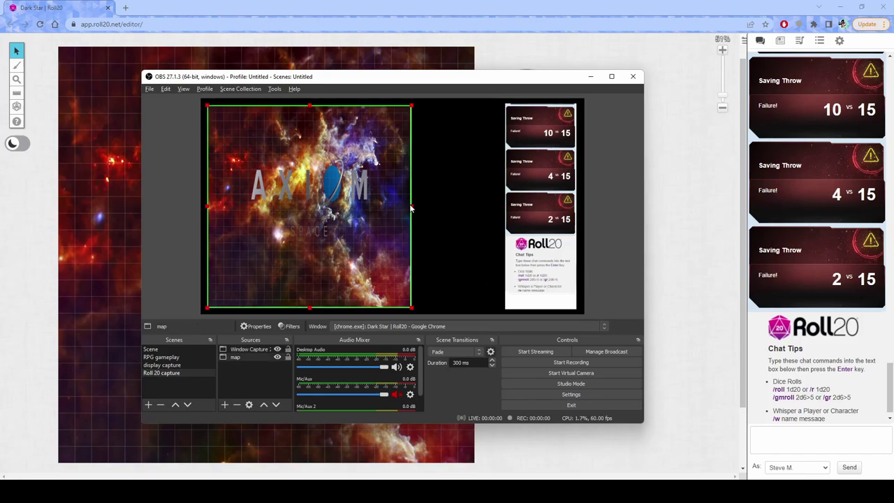
left_click_drag(412, 207, 409, 207)
left_click(461, 242)
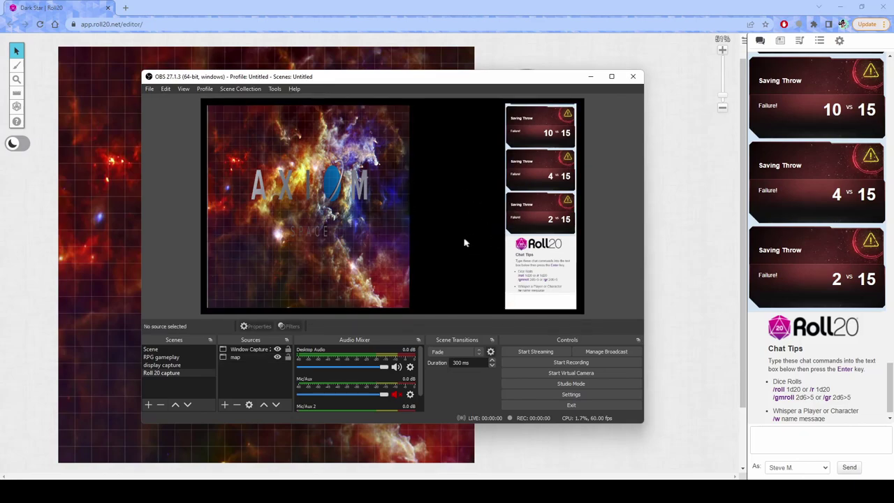
Step: Add an Image 2 source with the rosette nebula JPG from Downloads, stretched across the whole canvas
left_click(224, 406)
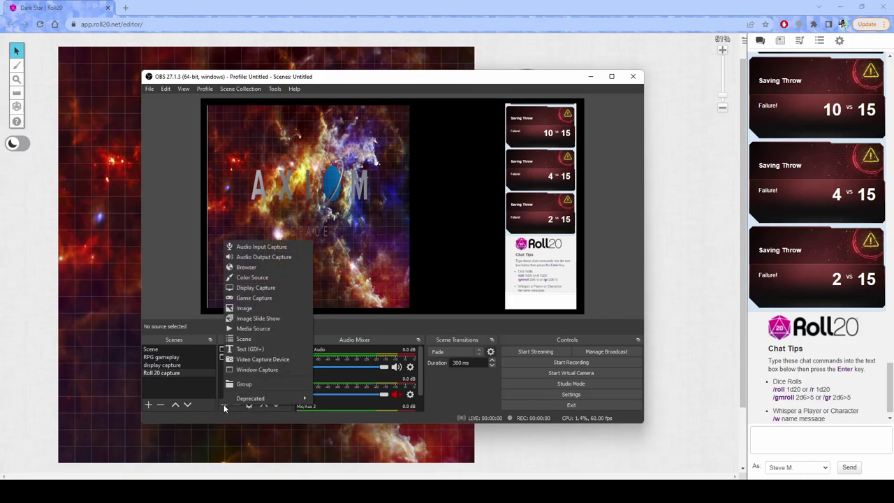
left_click(255, 310)
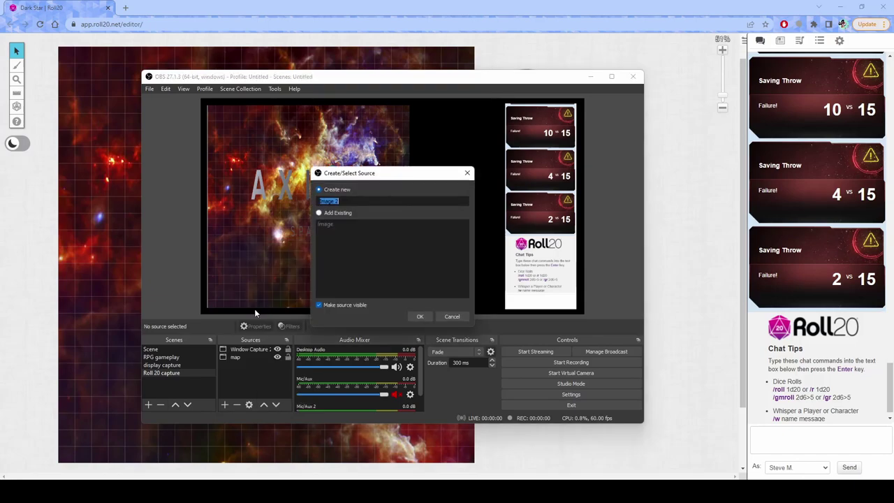
left_click(419, 317)
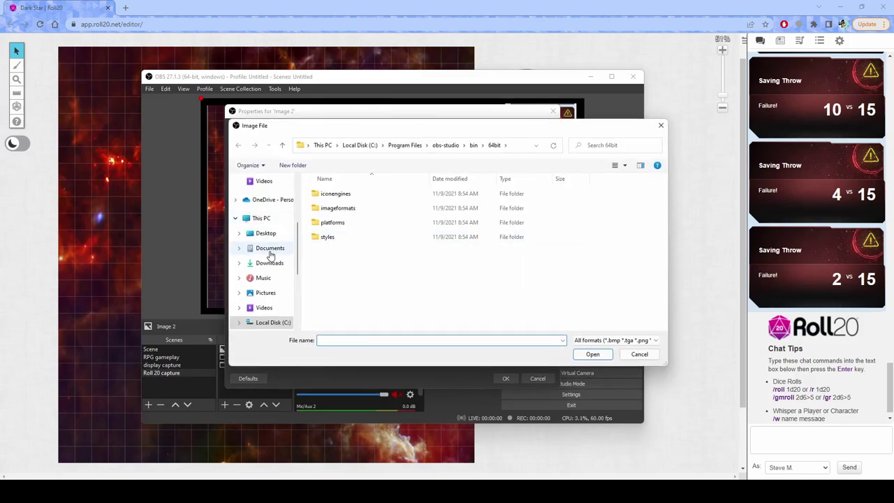
left_click(270, 263)
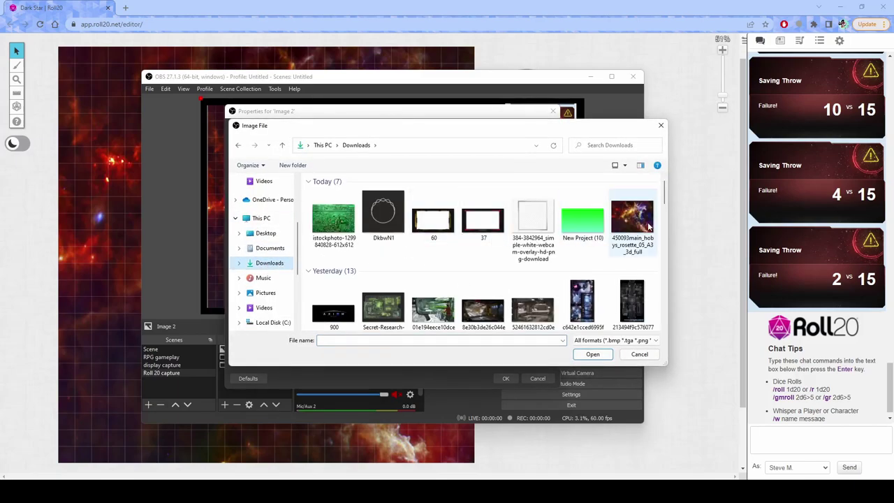
left_click(636, 231)
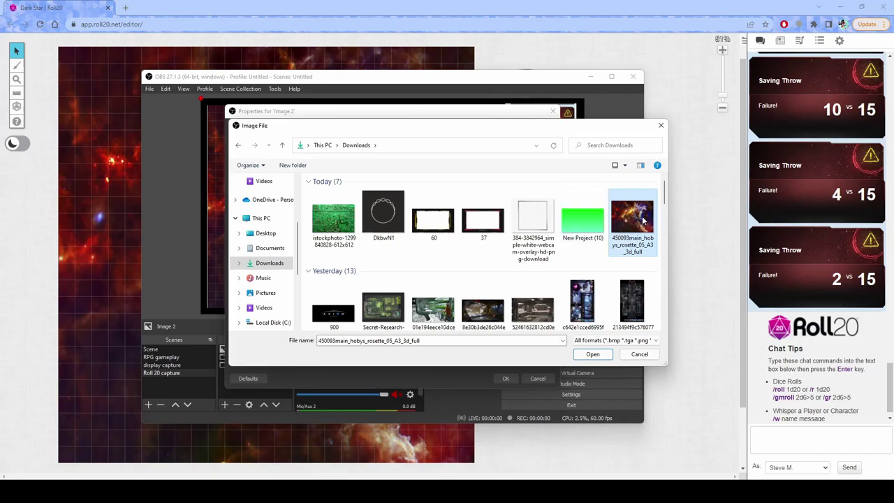
left_click(592, 354)
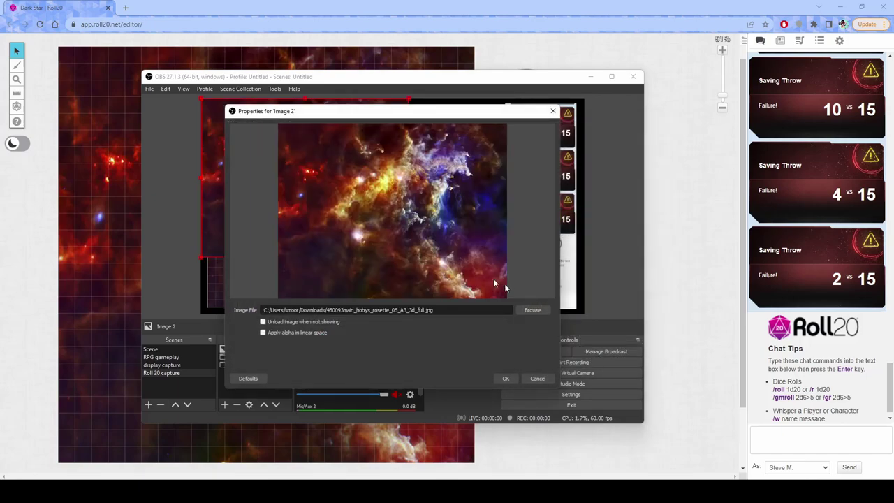
left_click(504, 380)
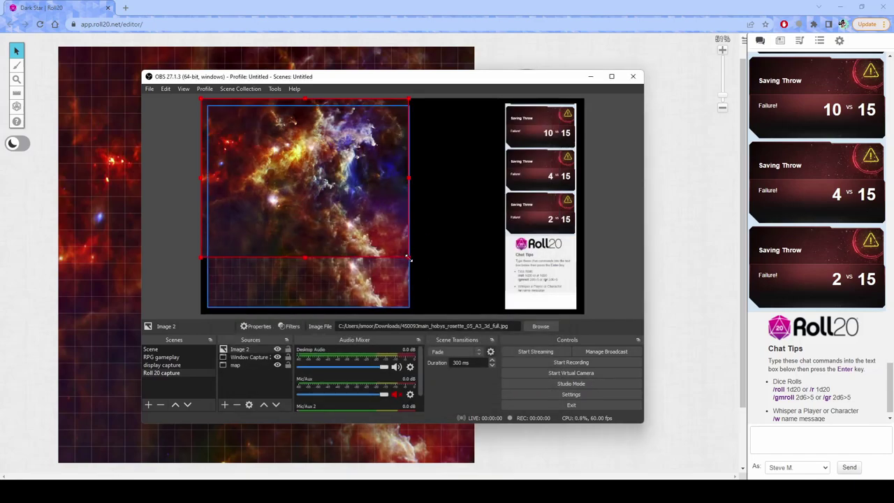
left_click_drag(408, 258, 481, 311)
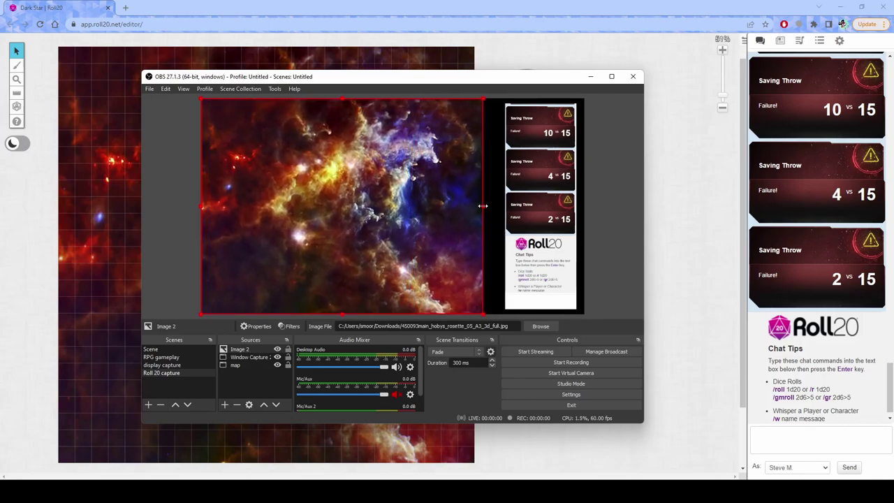
left_click_drag(482, 206, 585, 206)
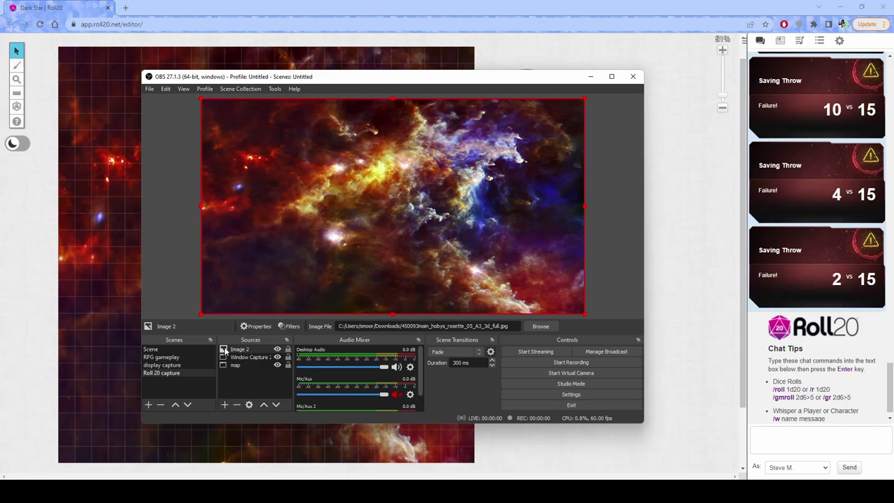
Step: Move Image 2 below map in the Sources list so the nebula becomes the background
left_click_drag(225, 352, 227, 370)
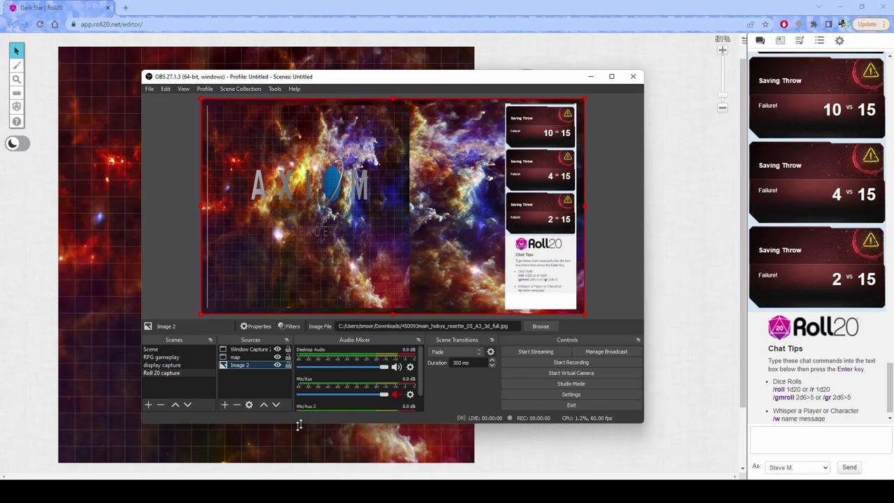
Step: Add the existing Audio Input Capture 3 microphone to the Roll 20 capture scene
left_click(224, 406)
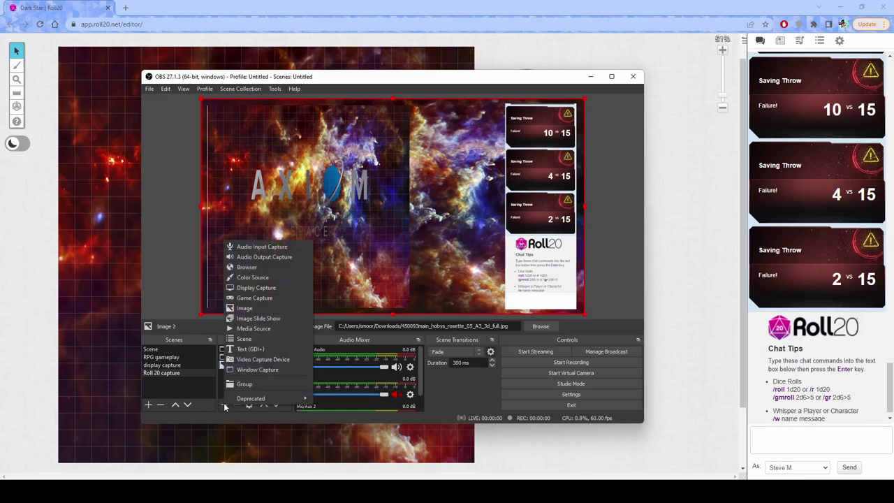
left_click(294, 249)
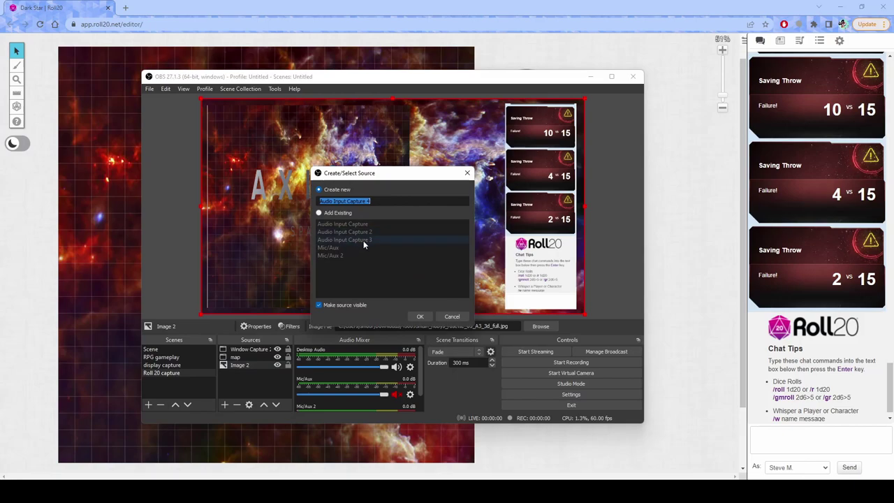
left_click(320, 214)
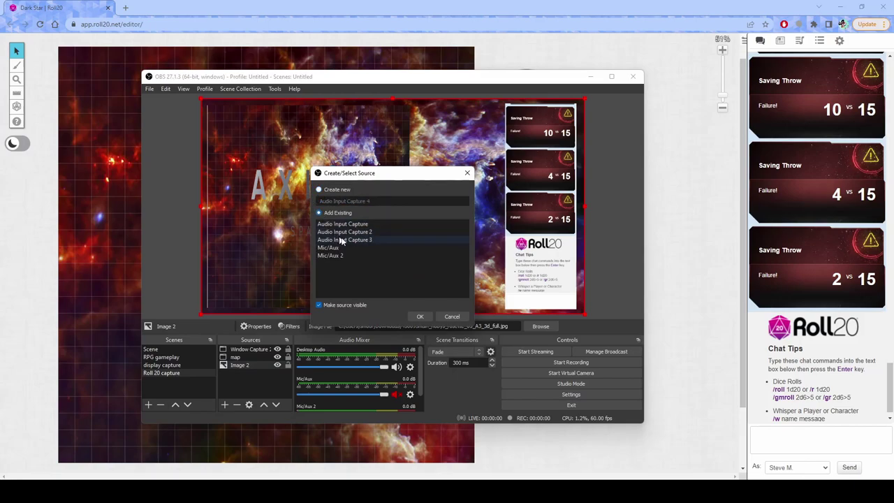
left_click(352, 240)
left_click(421, 317)
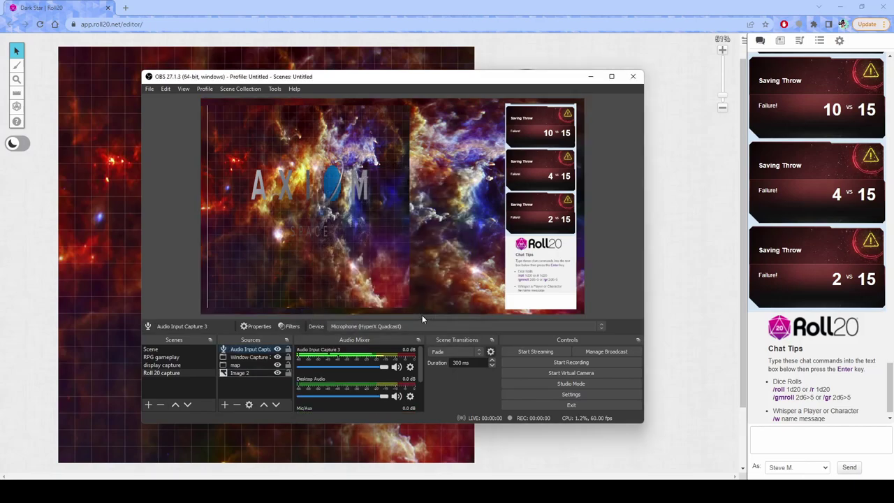
Step: Add the existing Video Capture Device to the scene
left_click(224, 404)
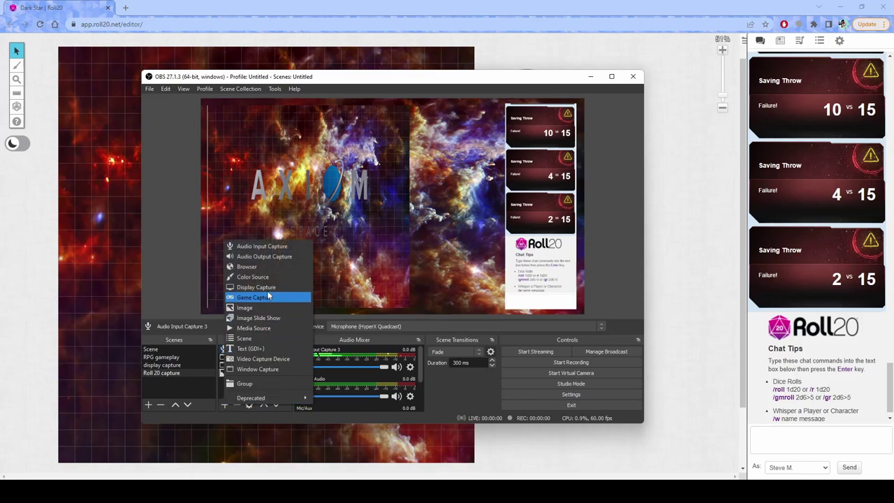
left_click(274, 358)
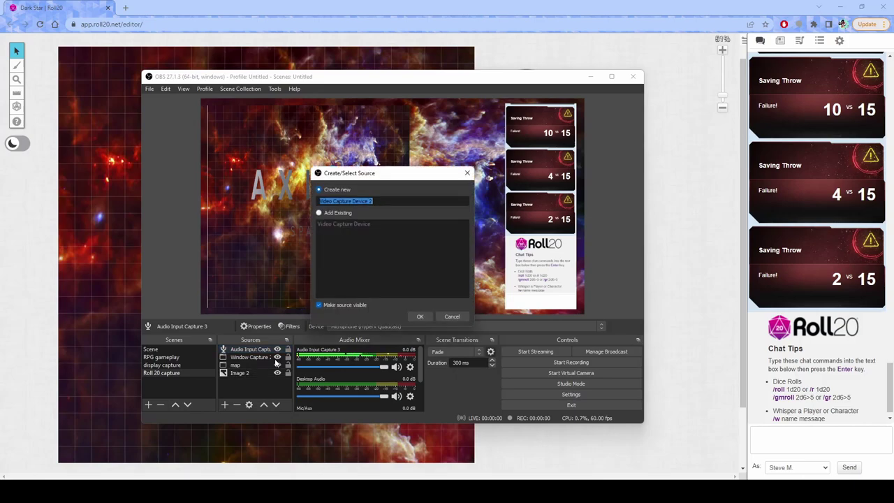
left_click(321, 213)
left_click(332, 225)
left_click(421, 316)
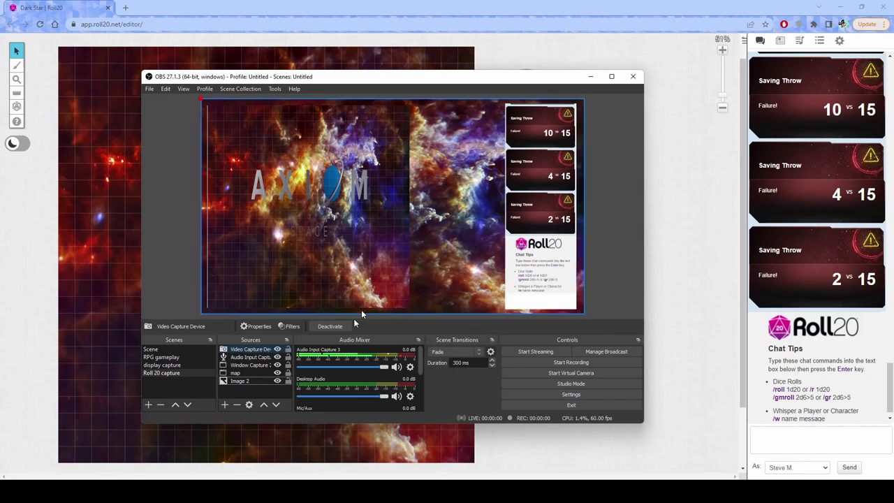
Step: Remove the Video Capture Device source from the scene
left_click(226, 350)
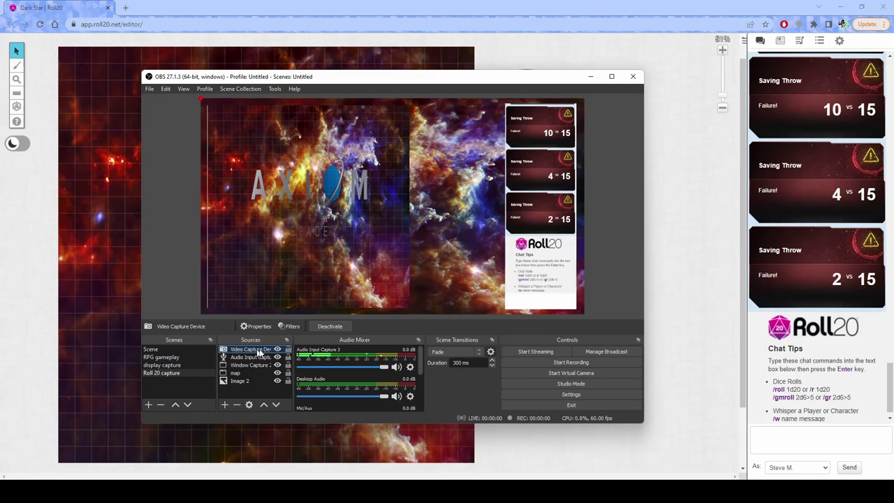
right_click(254, 350)
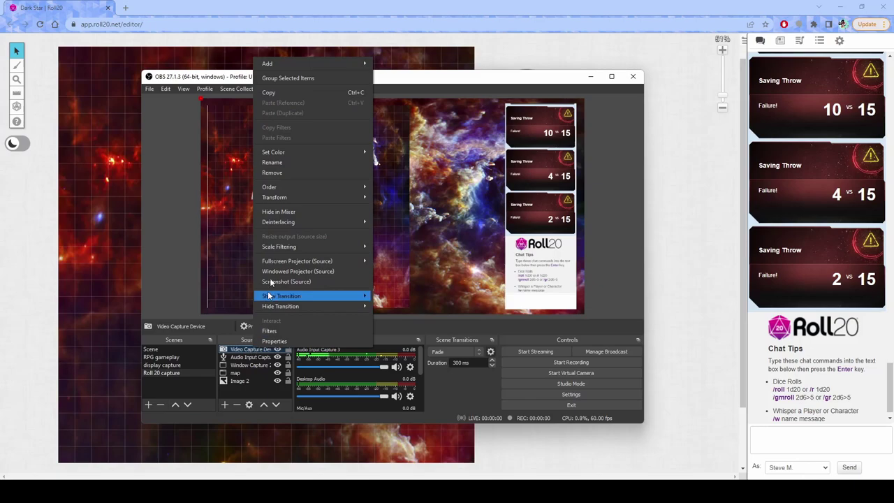
left_click(292, 172)
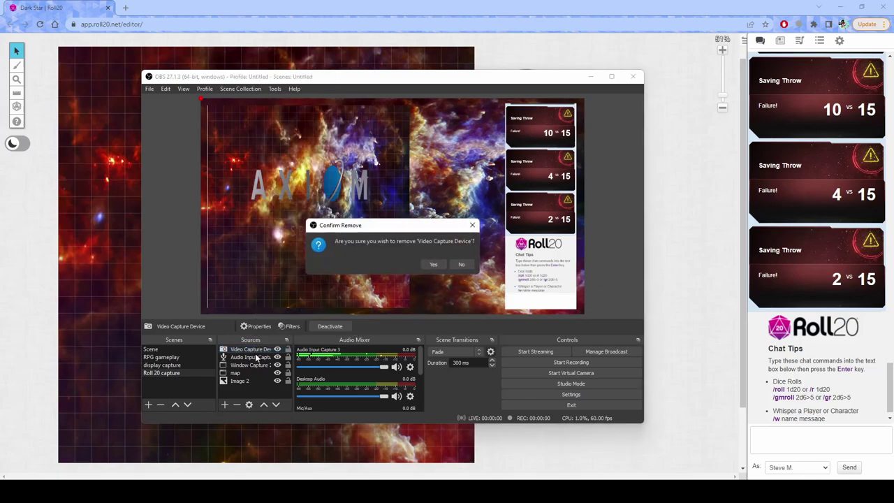
left_click(433, 264)
left_click(224, 405)
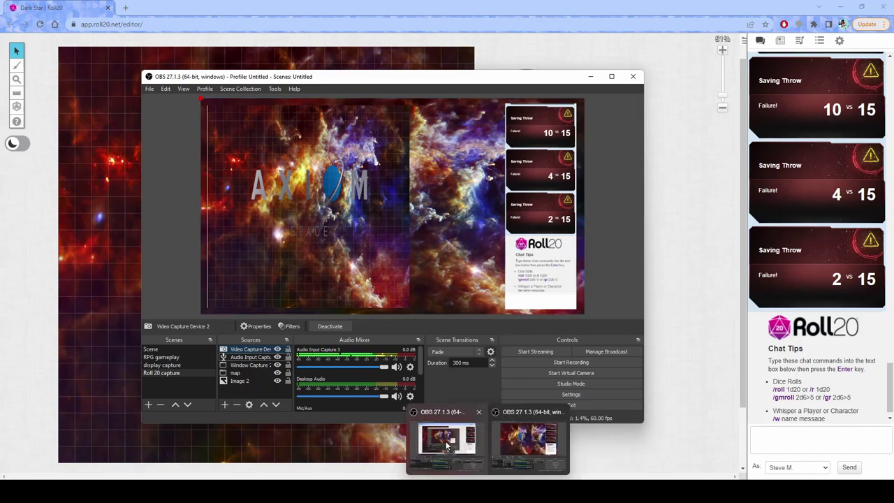
left_click(454, 451)
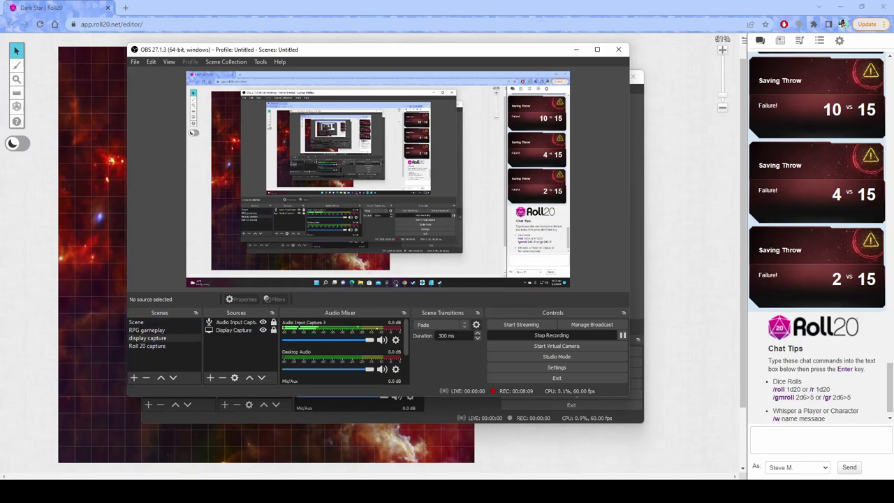
mouse_move(489, 494)
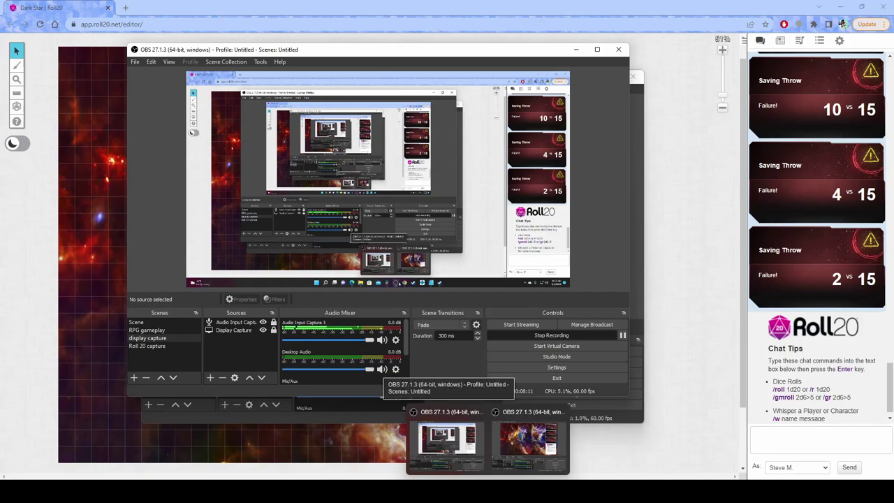
left_click(528, 439)
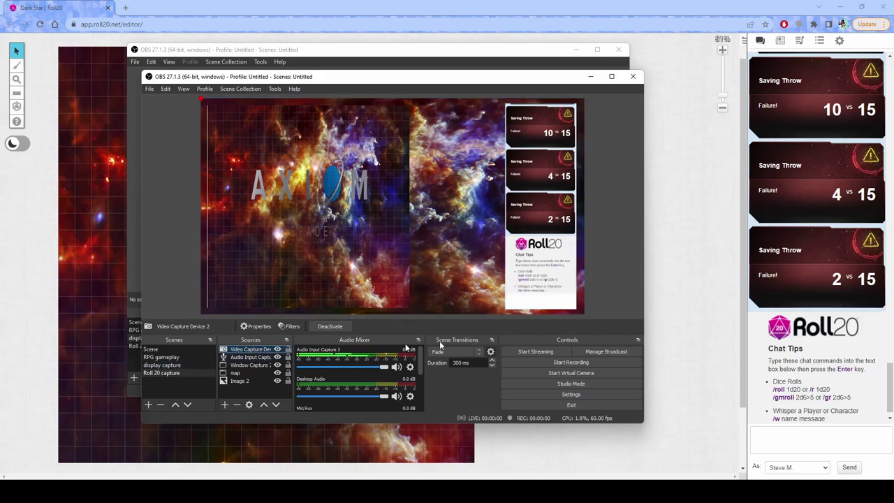
Step: Add an Image 3 source loading the 37.gif webcam frame
left_click(225, 405)
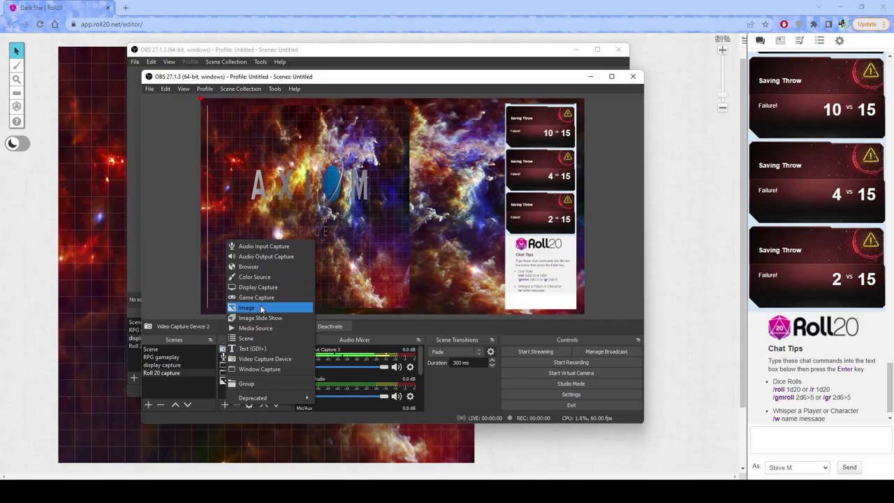
left_click(260, 308)
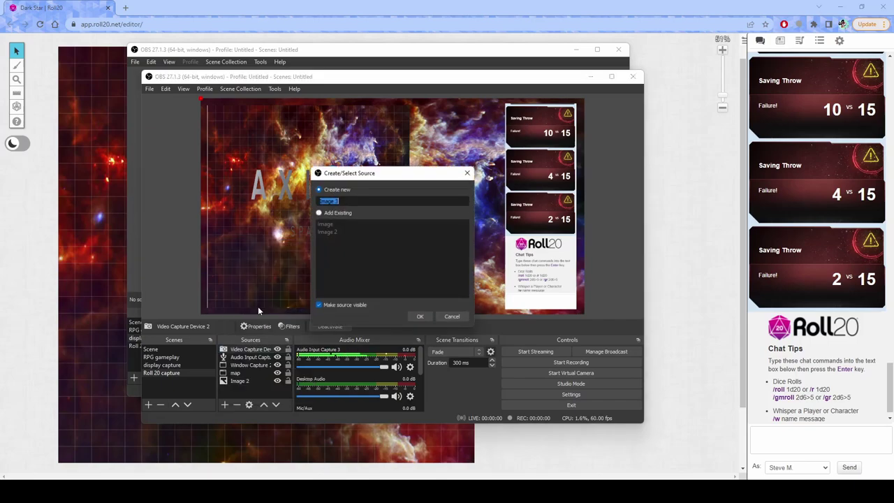
left_click(426, 318)
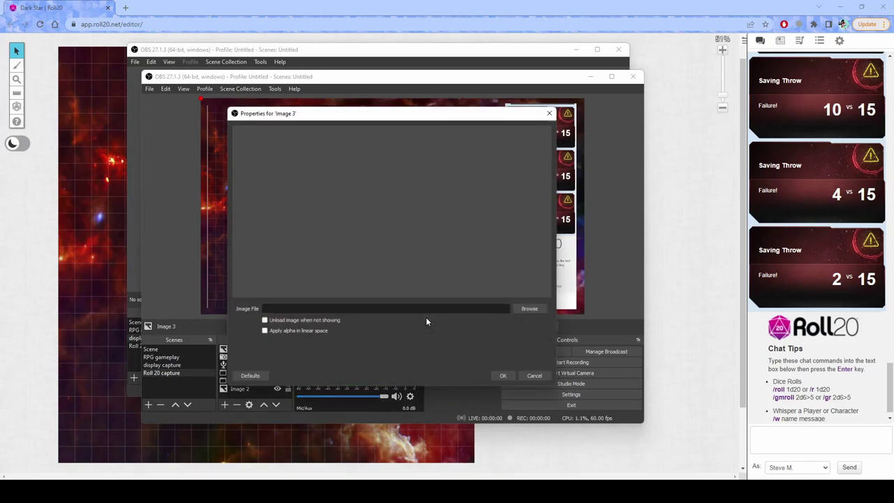
left_click(530, 310)
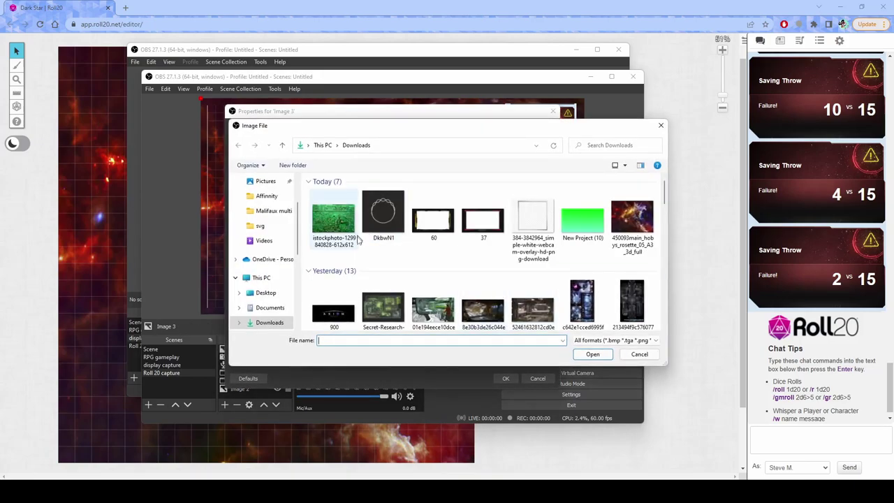
left_click(489, 222)
left_click(592, 355)
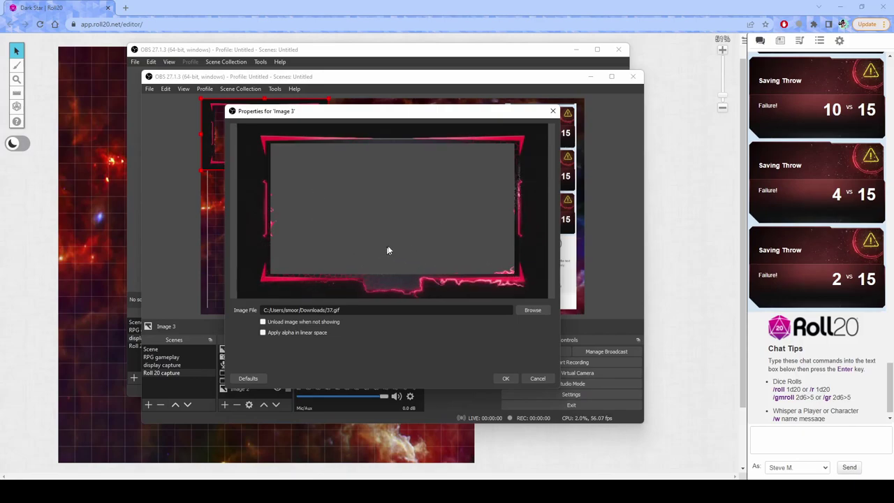
left_click(505, 379)
Step: Shrink the frame and place it at the upper right beside the dice chat
left_click_drag(260, 166, 429, 178)
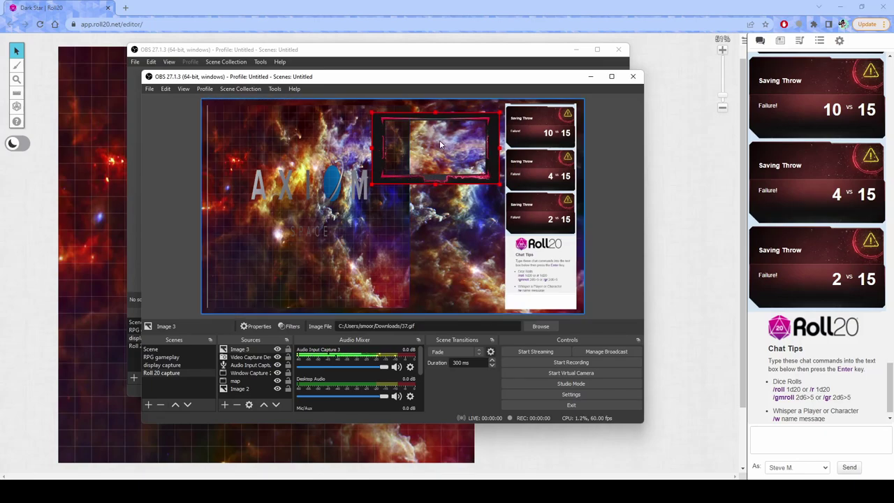
left_click_drag(372, 112, 417, 139)
left_click_drag(466, 186, 463, 149)
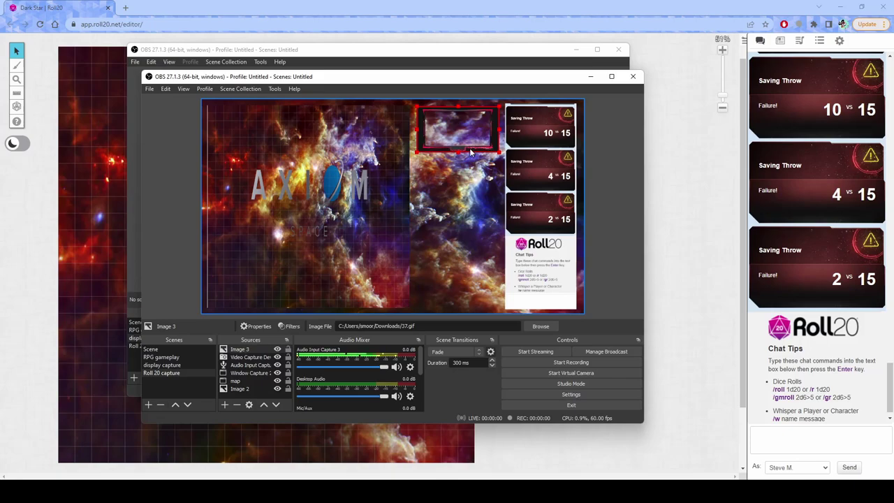
right_click(426, 142)
Step: Add an Image 4 source with DkbwN1.gif and place the swirl below the webcam frame
left_click(422, 232)
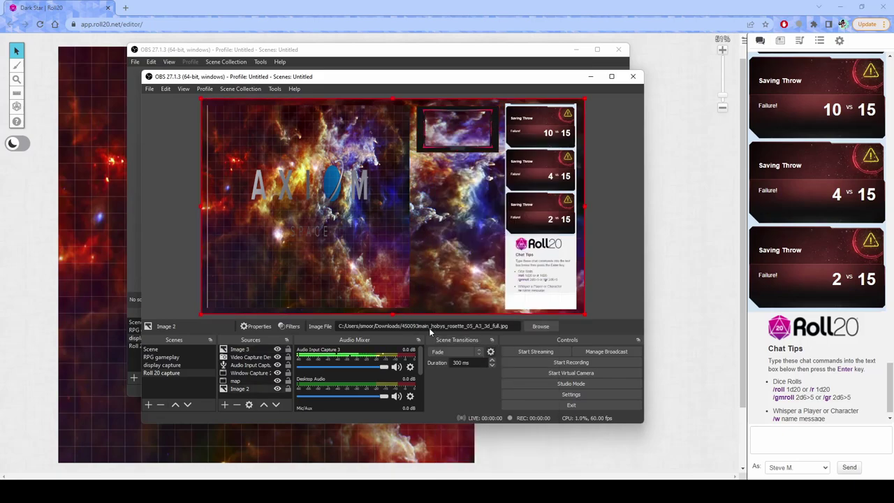
left_click(224, 404)
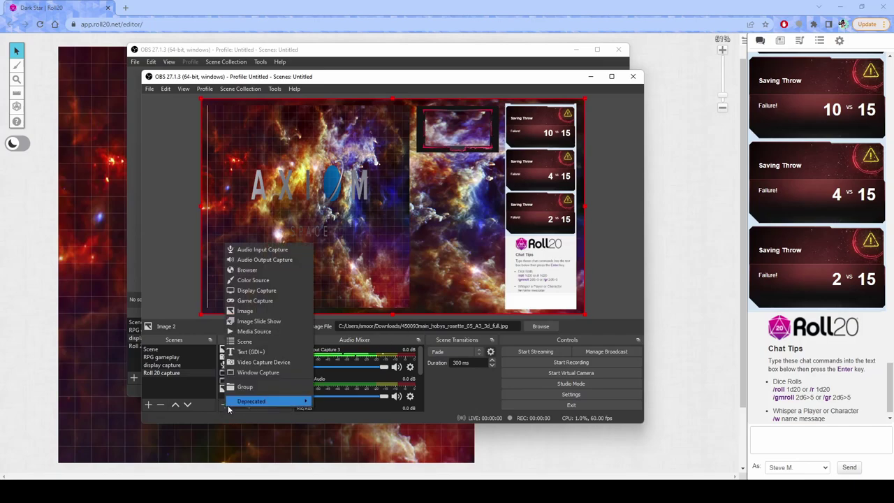
left_click(261, 313)
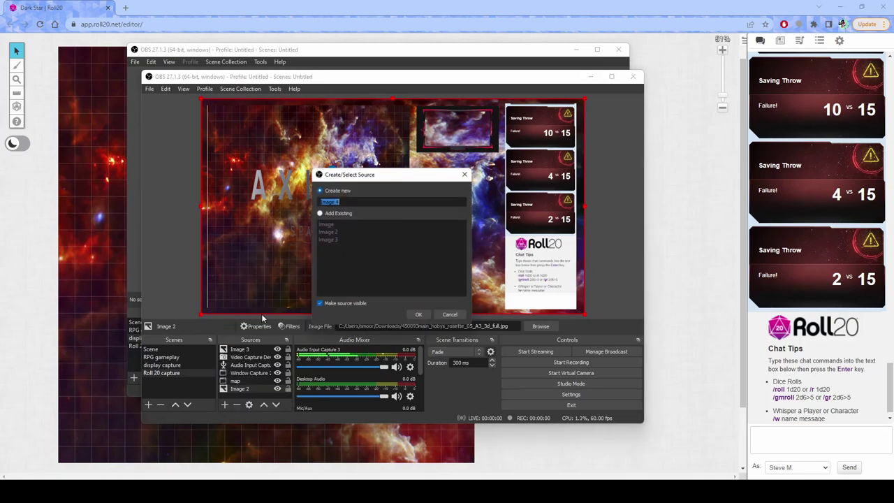
left_click(420, 317)
left_click(533, 310)
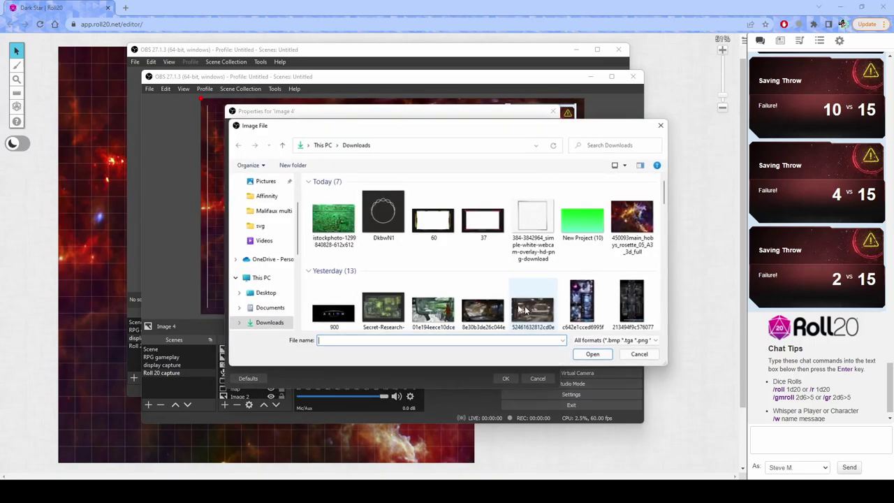
left_click(384, 216)
left_click(592, 355)
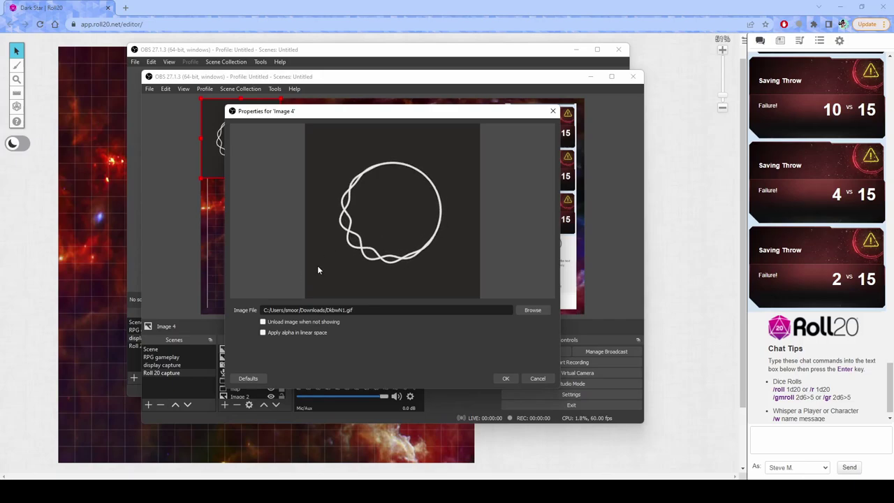
left_click(507, 379)
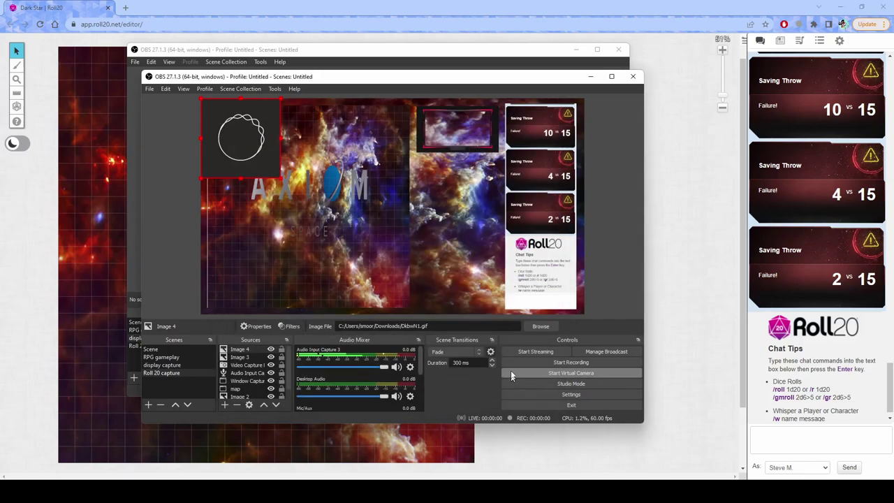
left_click_drag(240, 140, 455, 210)
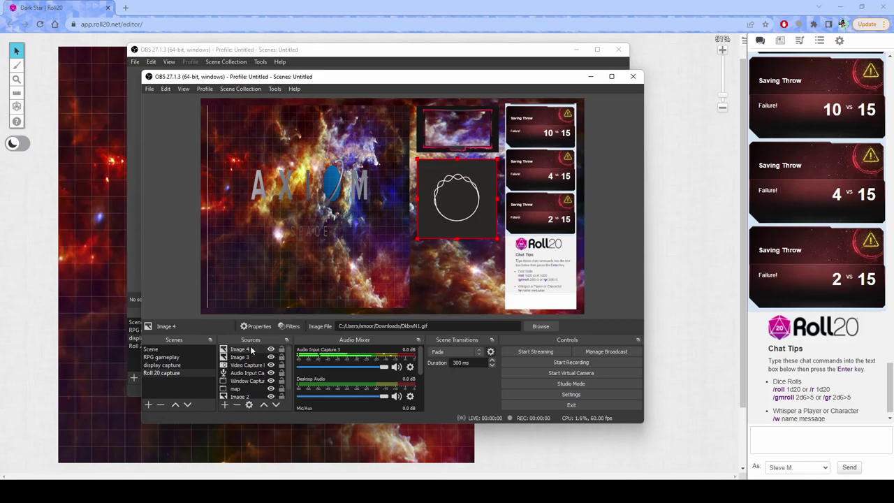
Step: Add a Chroma Key filter to Image 4 with a Custom key colour type
left_click(296, 327)
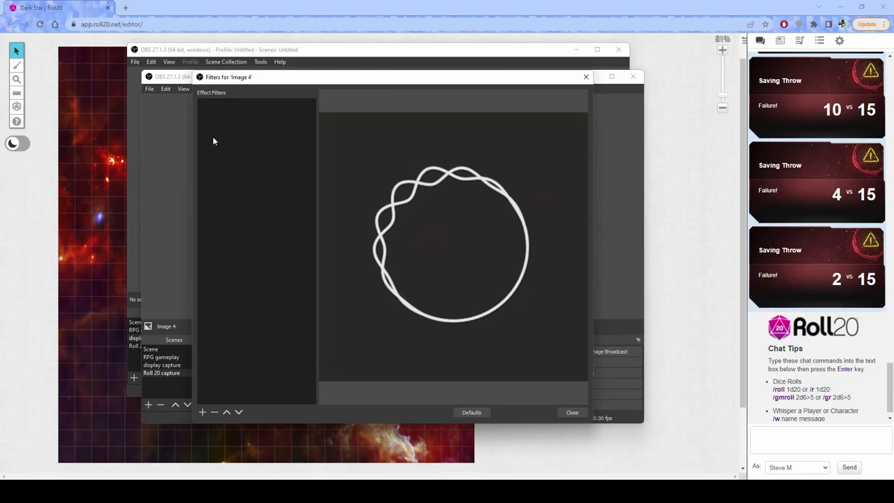
left_click(202, 412)
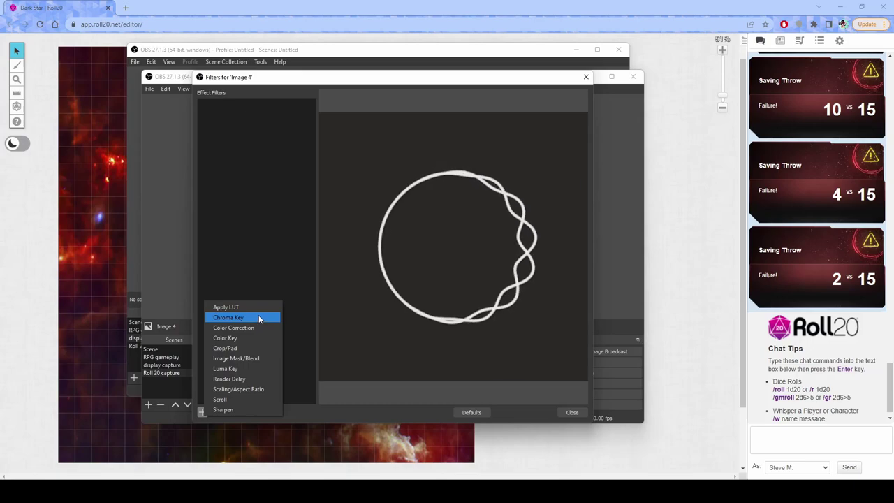
left_click(259, 317)
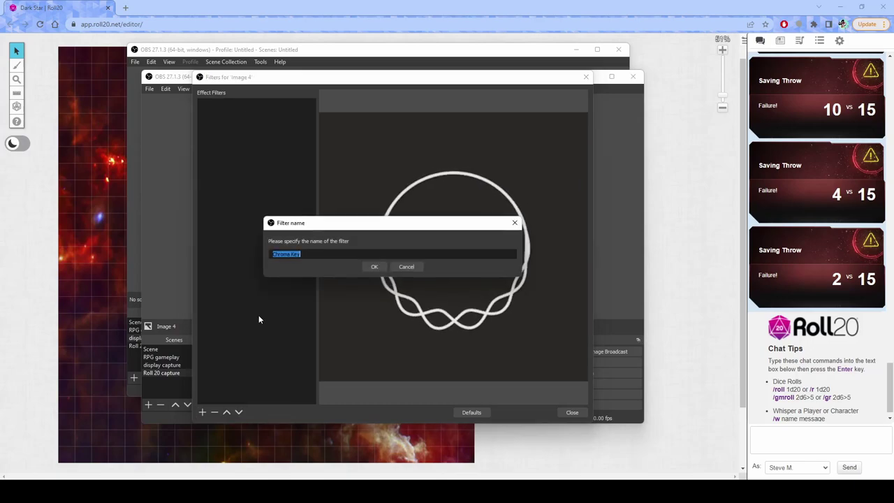
left_click(376, 267)
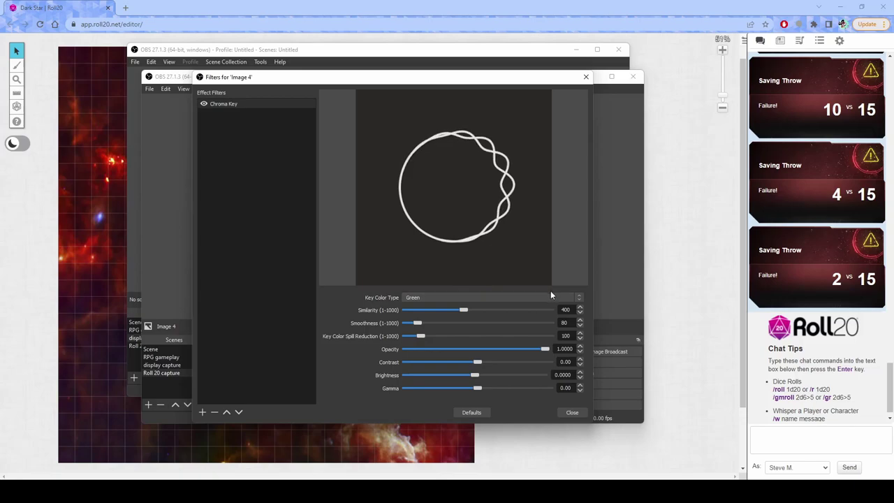
left_click(579, 298)
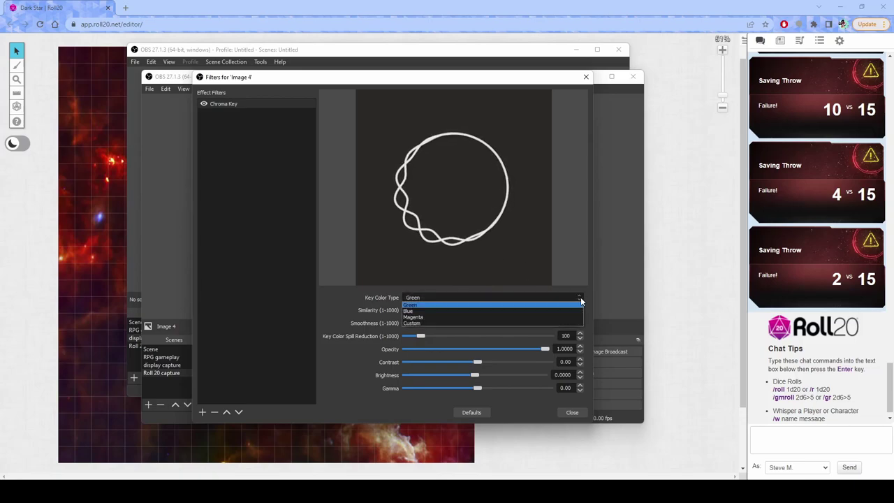
left_click(430, 322)
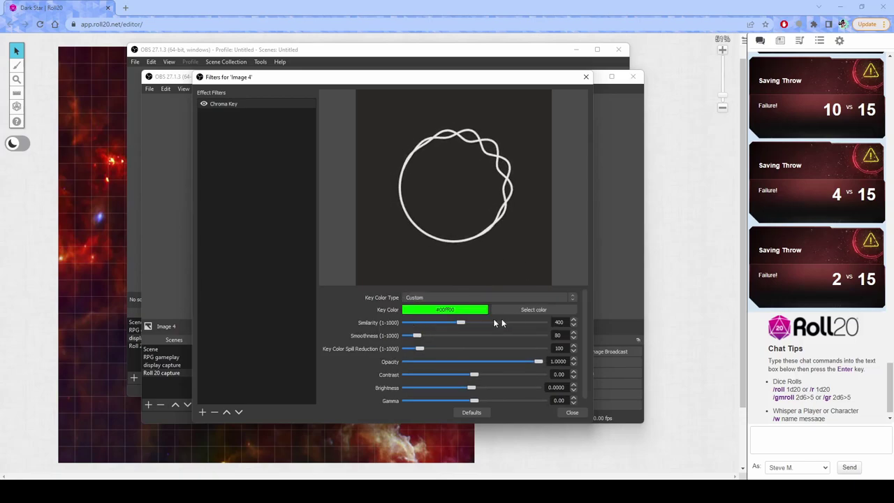
Step: Sample the dark background #2a2826 from the screen as the key colour
left_click(535, 311)
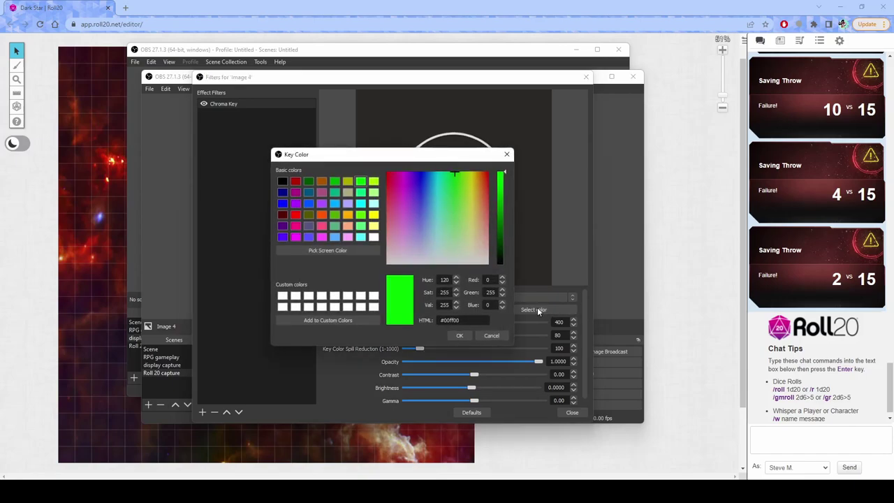
left_click_drag(342, 156, 200, 167)
left_click(198, 262)
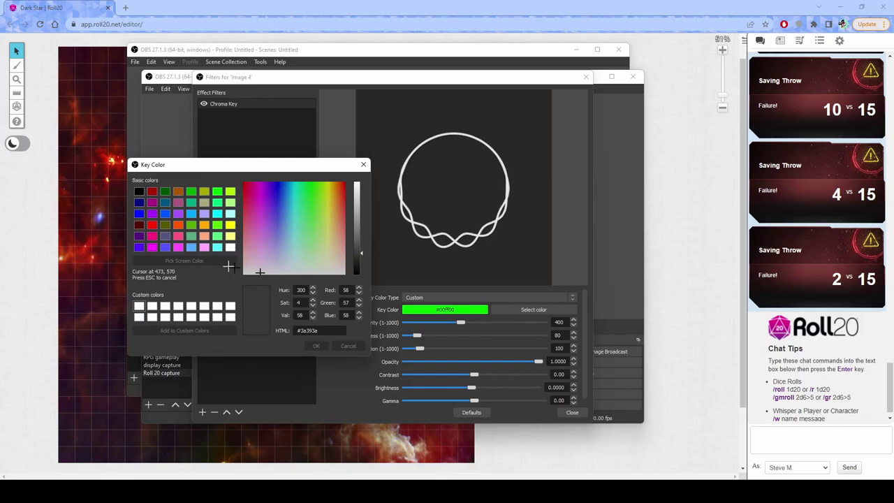
left_click(399, 251)
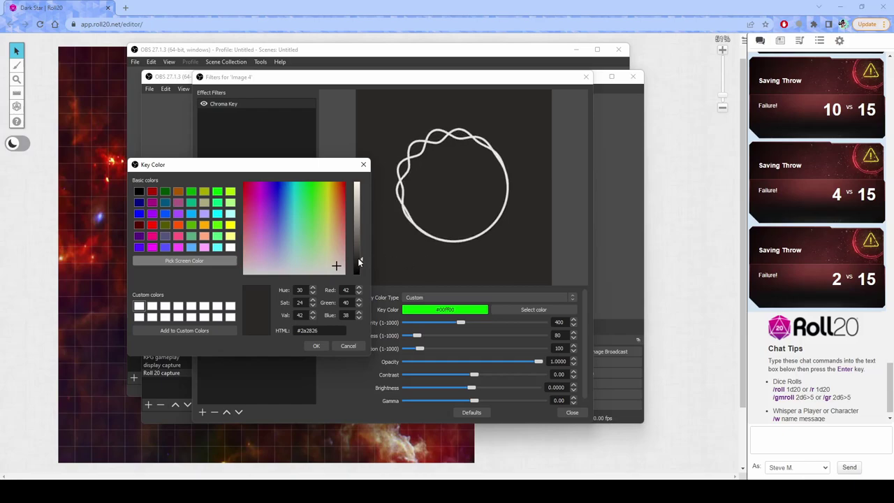
left_click(315, 346)
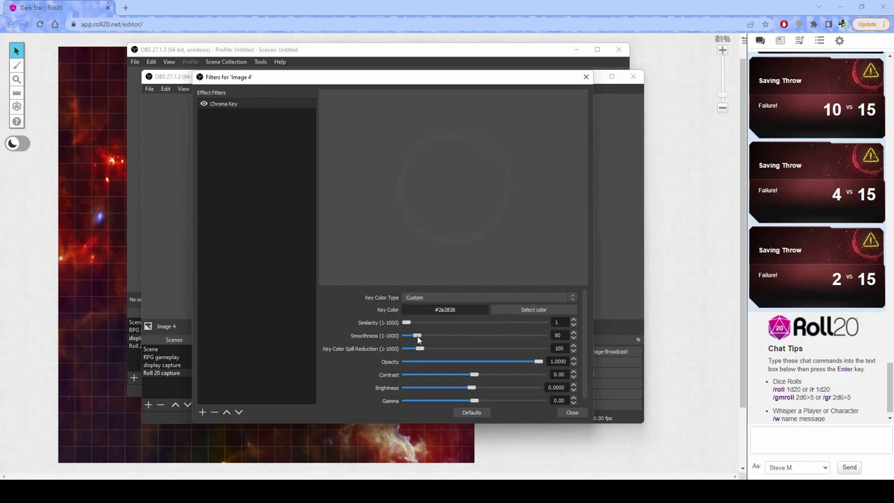
Step: Lower Smoothness to 4, fine-tune the key, and close the filter settings
left_click_drag(457, 336, 437, 349)
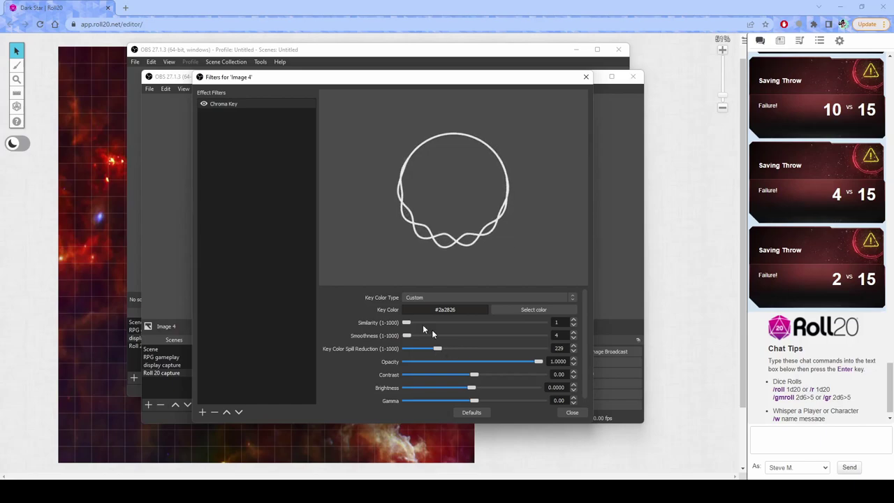
mouse_move(540, 363)
left_mouse_down()
mouse_move(458, 363)
mouse_move(539, 363)
left_mouse_up()
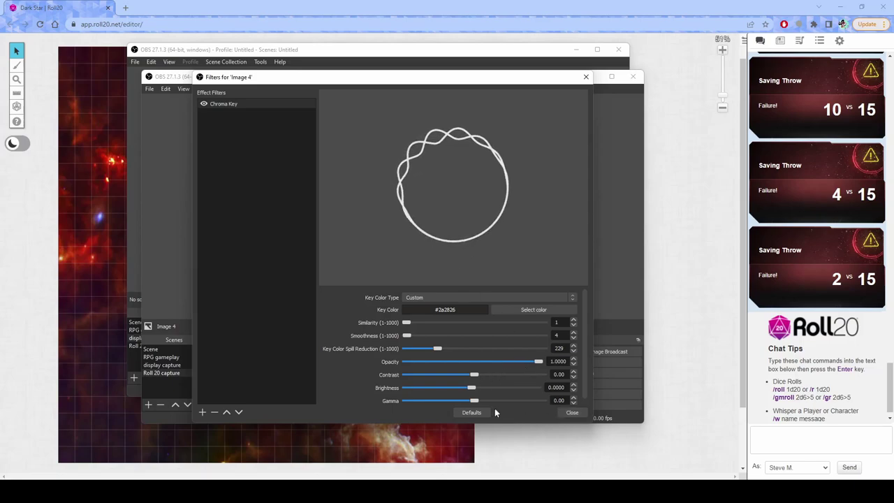
left_click(572, 412)
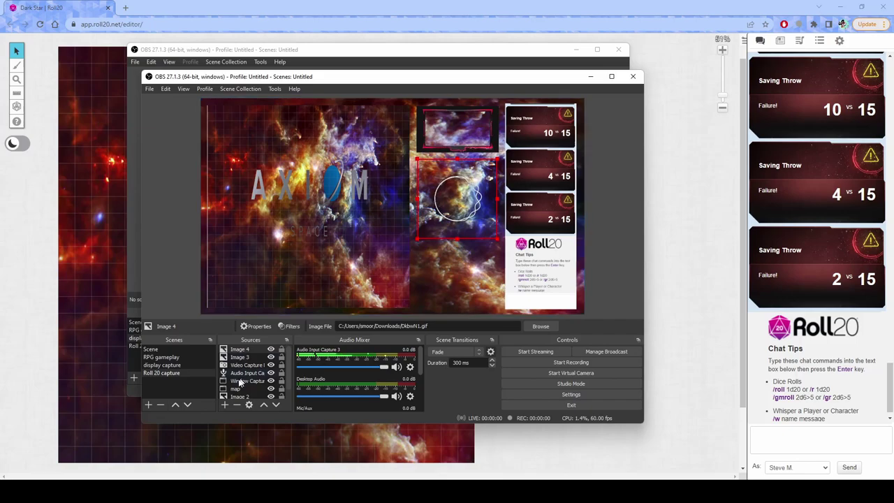
Step: Bring the Roll20 Chrome window with the station map to the front
scroll(264, 371, "down", 1)
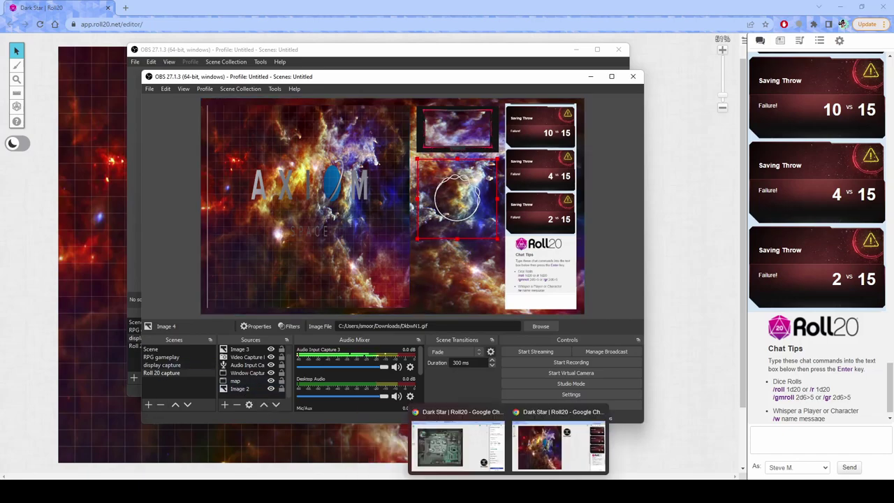
left_click(455, 440)
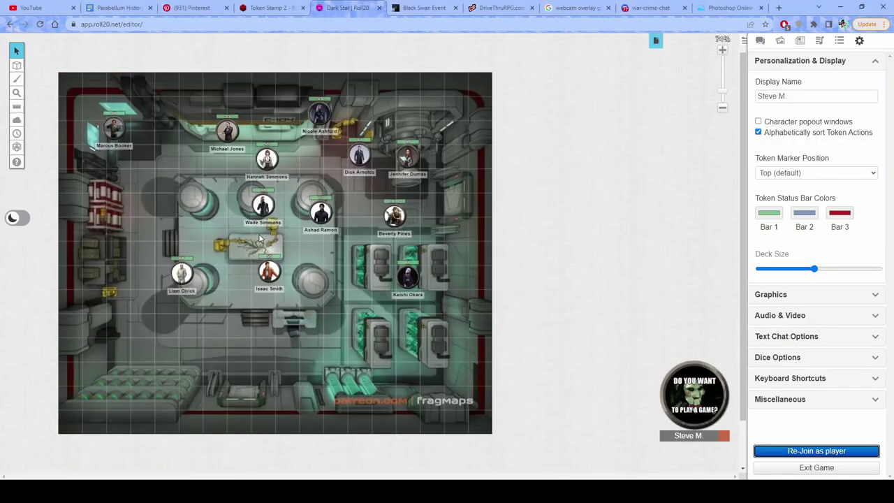
Step: Move the Players ribbon from the Start page onto the xenobiology lab page
left_click(656, 41)
mouse_move(129, 54)
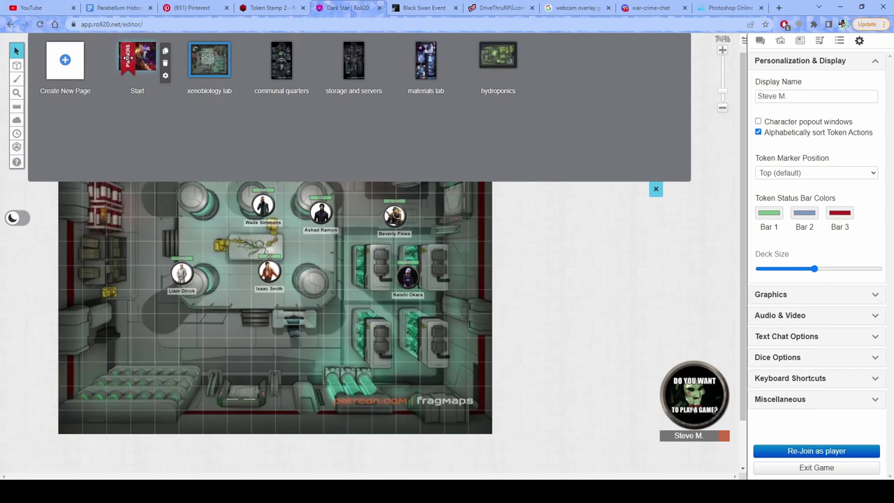
left_click_drag(129, 56, 199, 54)
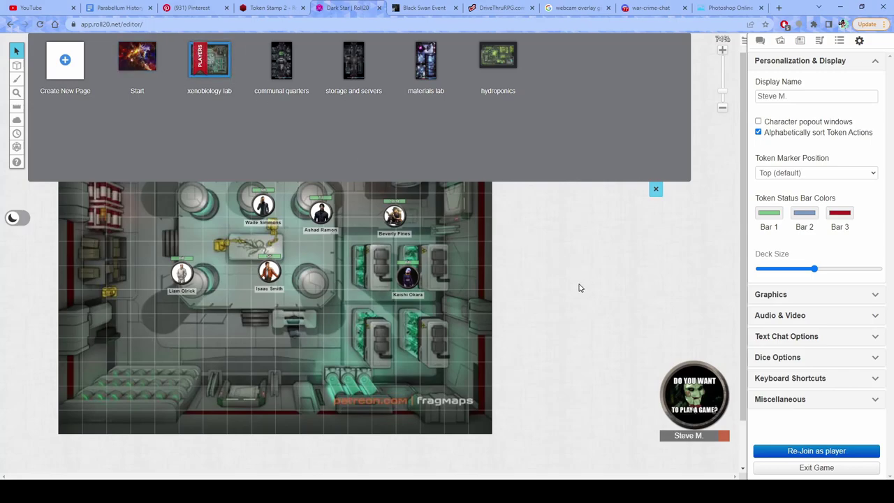
left_click(655, 190)
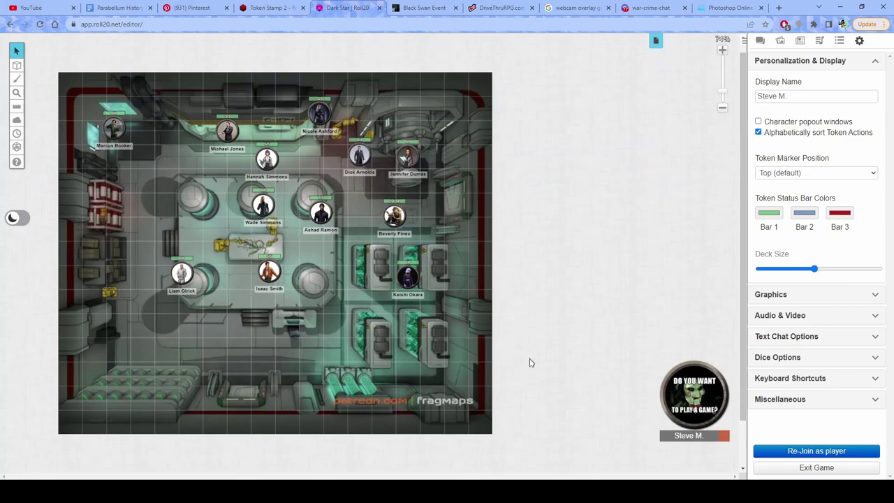
mouse_move(520, 450)
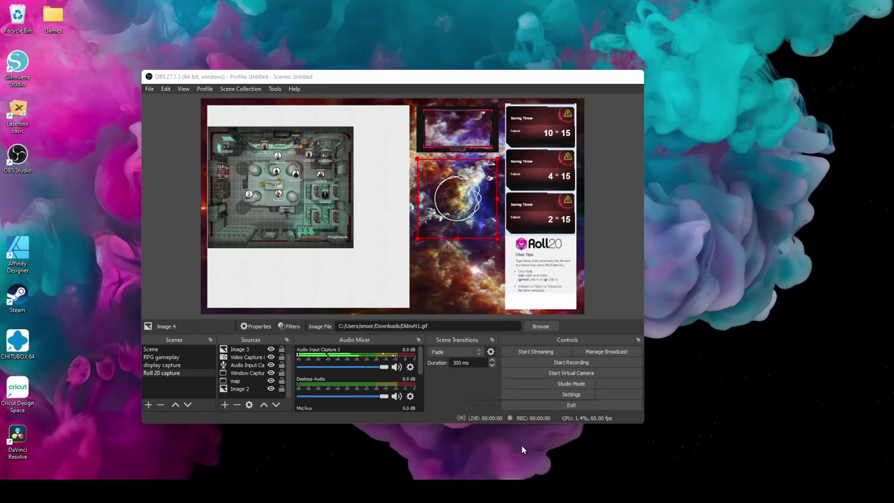
left_click(522, 449)
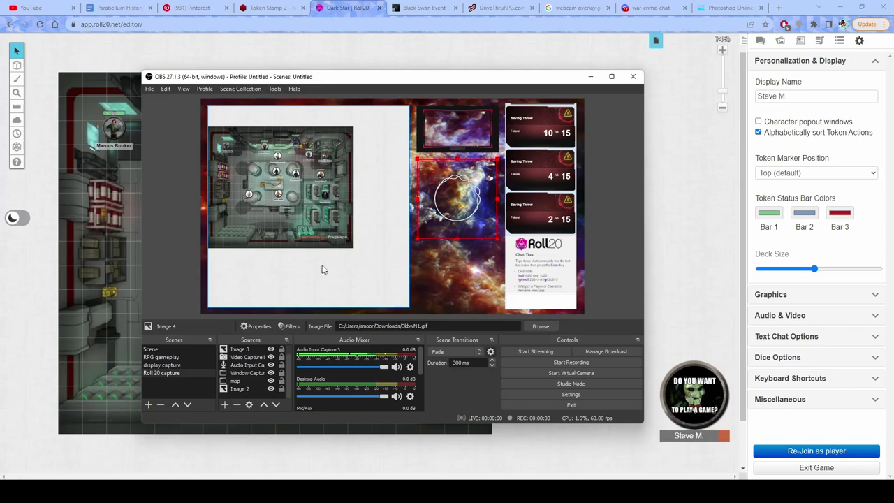
left_click(14, 289)
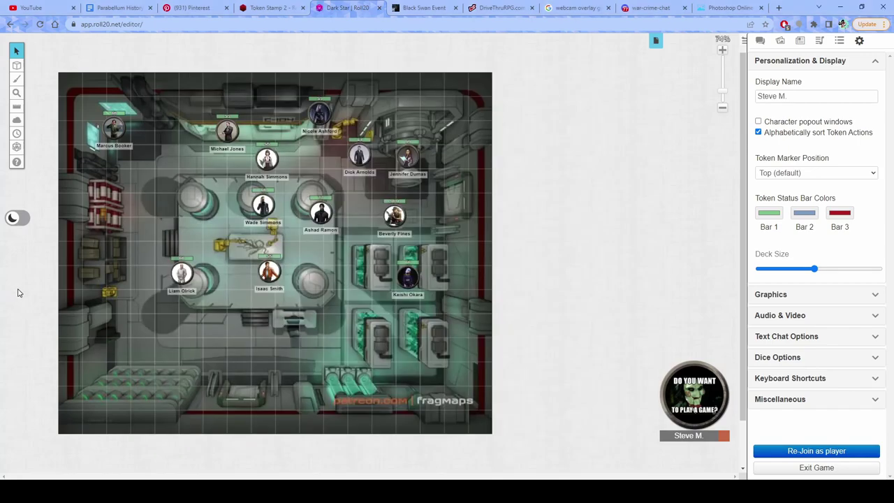
Step: Turn on dark mode in the first Roll20 editor window, then bring OBS forward
left_click(14, 218)
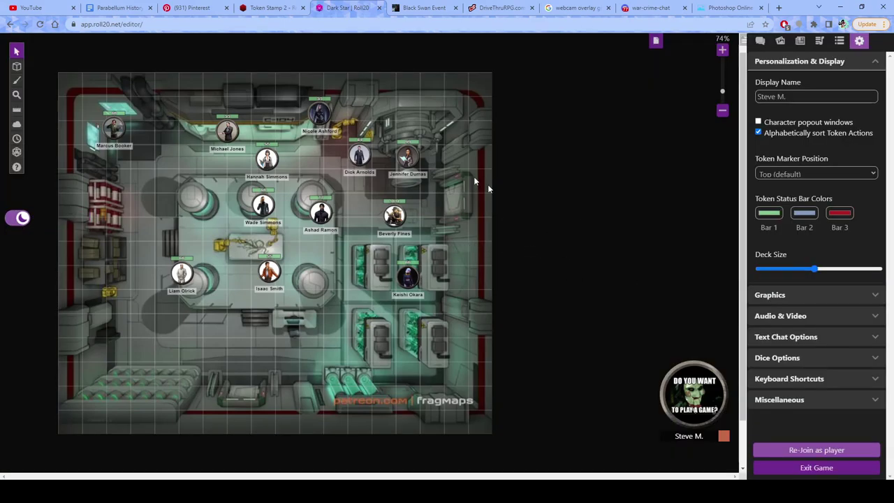
mouse_move(502, 478)
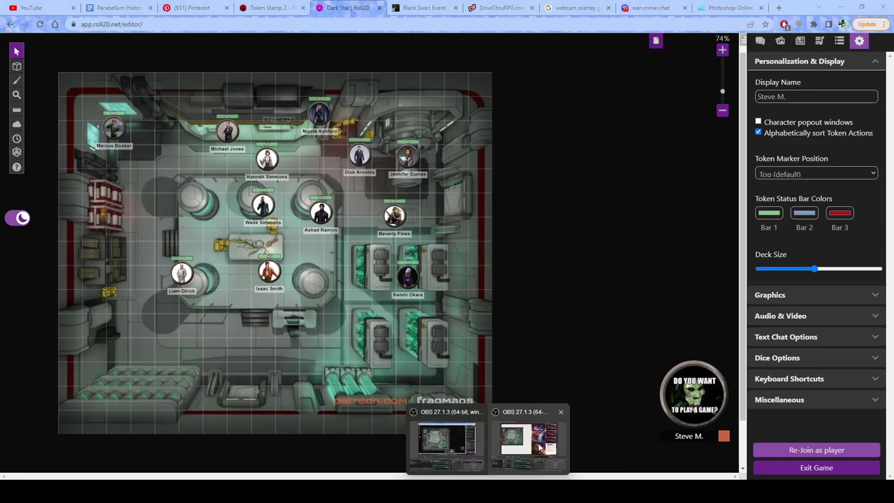
left_click(539, 447)
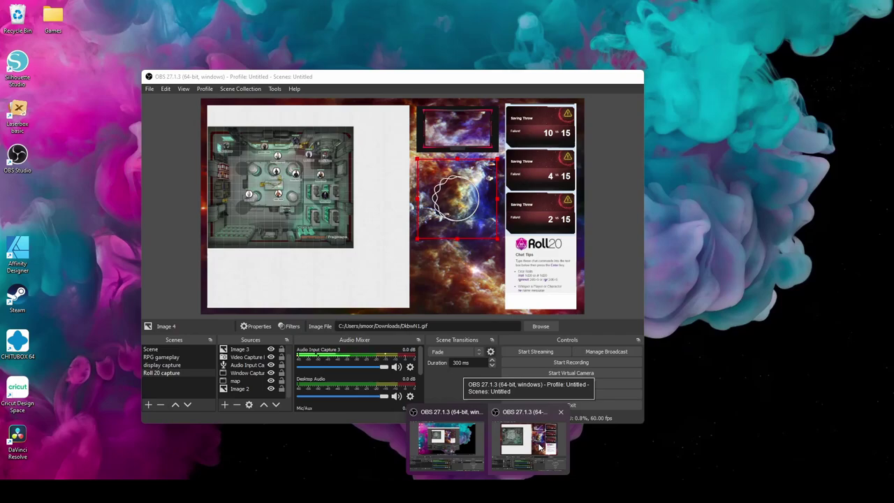
left_click(536, 447)
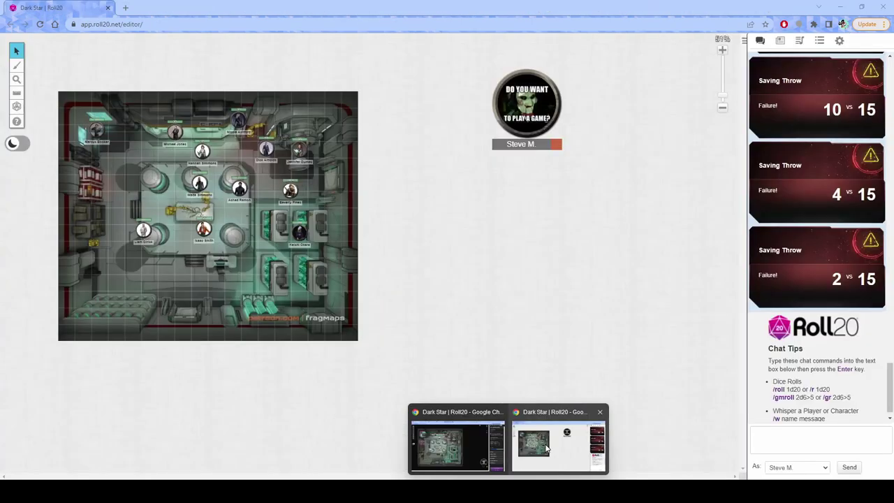
Step: Turn on dark mode in the second Roll20 window and return to OBS
left_click(547, 449)
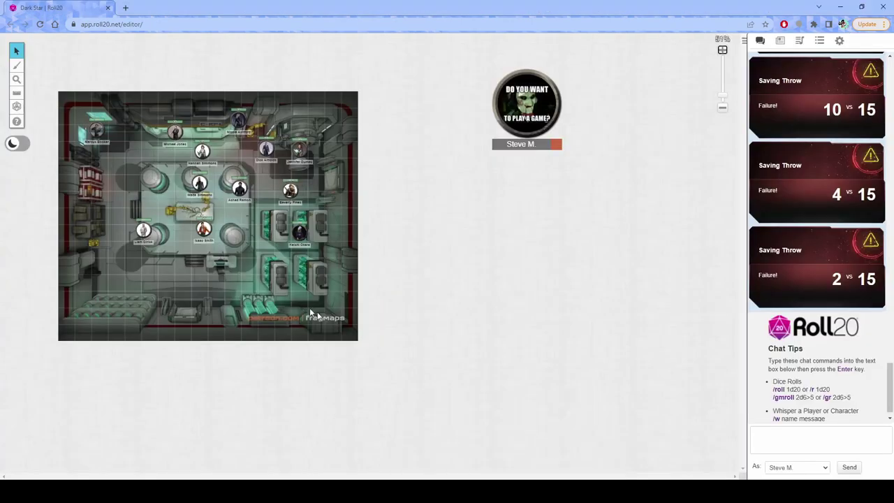
left_click(14, 143)
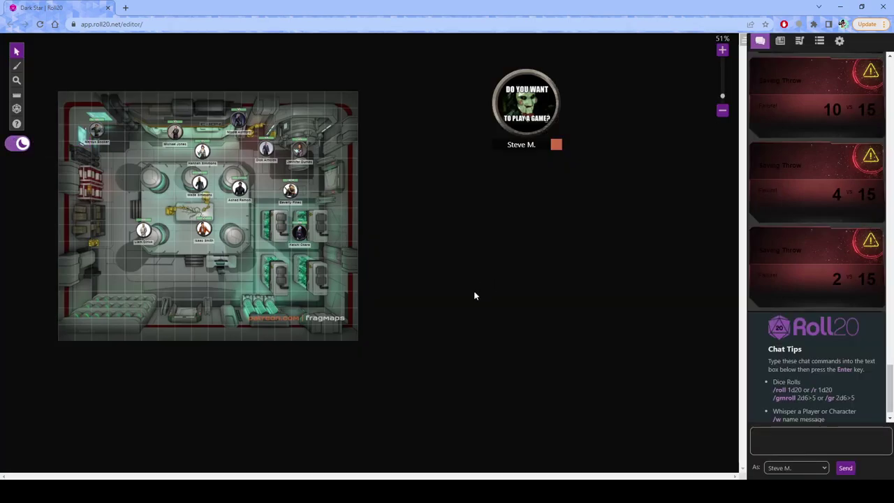
mouse_move(488, 493)
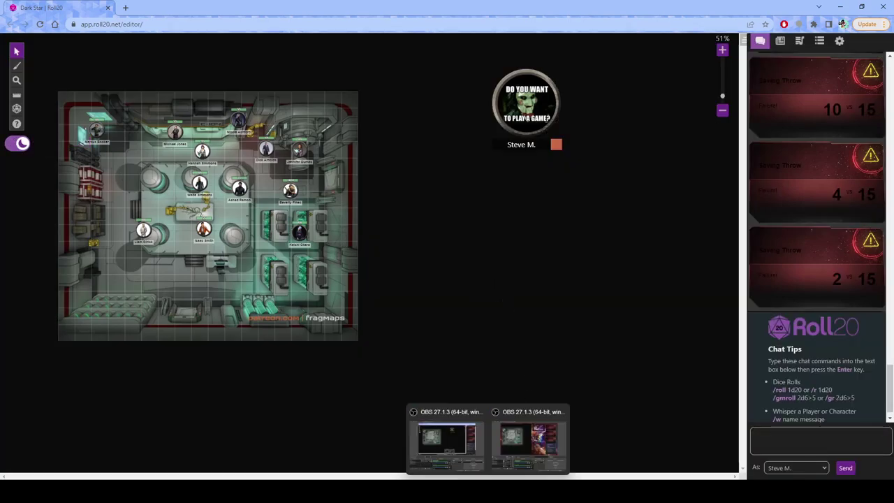
left_click(526, 438)
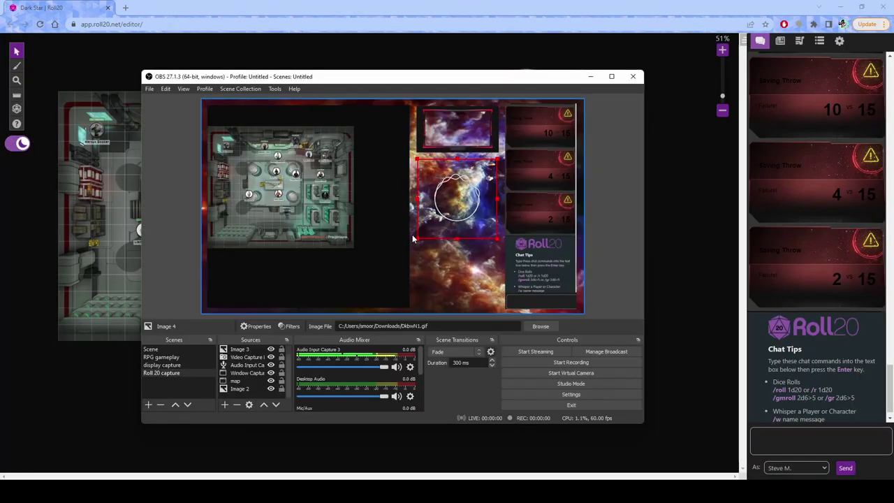